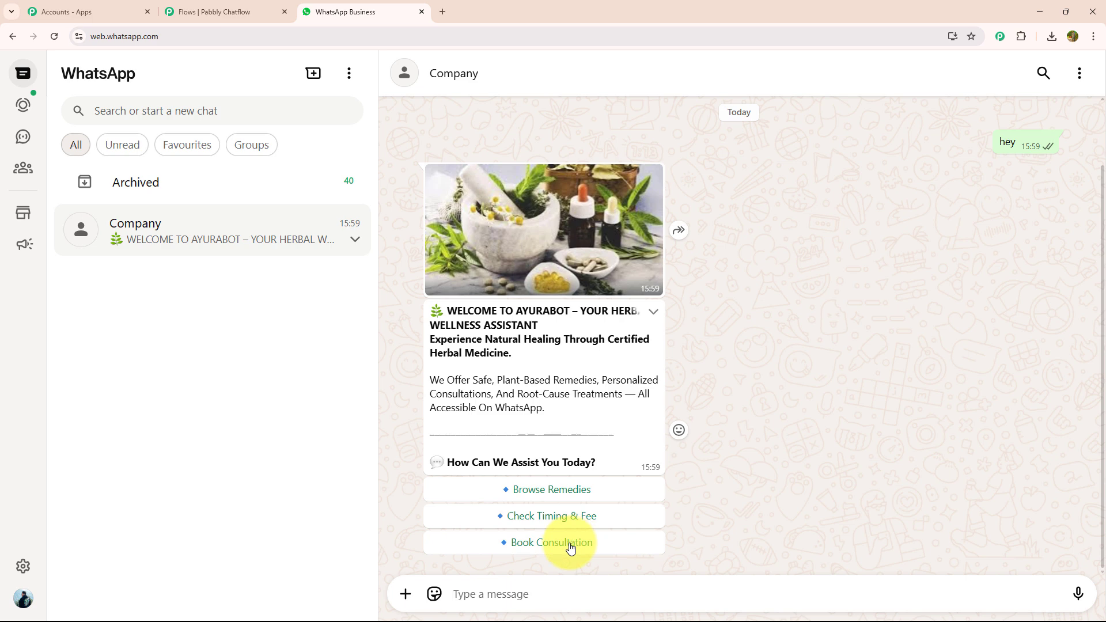
Choose Browse Remedies in the AyuraBot chat, read the herbal remedies reply, and return to the bot's menu.
left_click(563, 499)
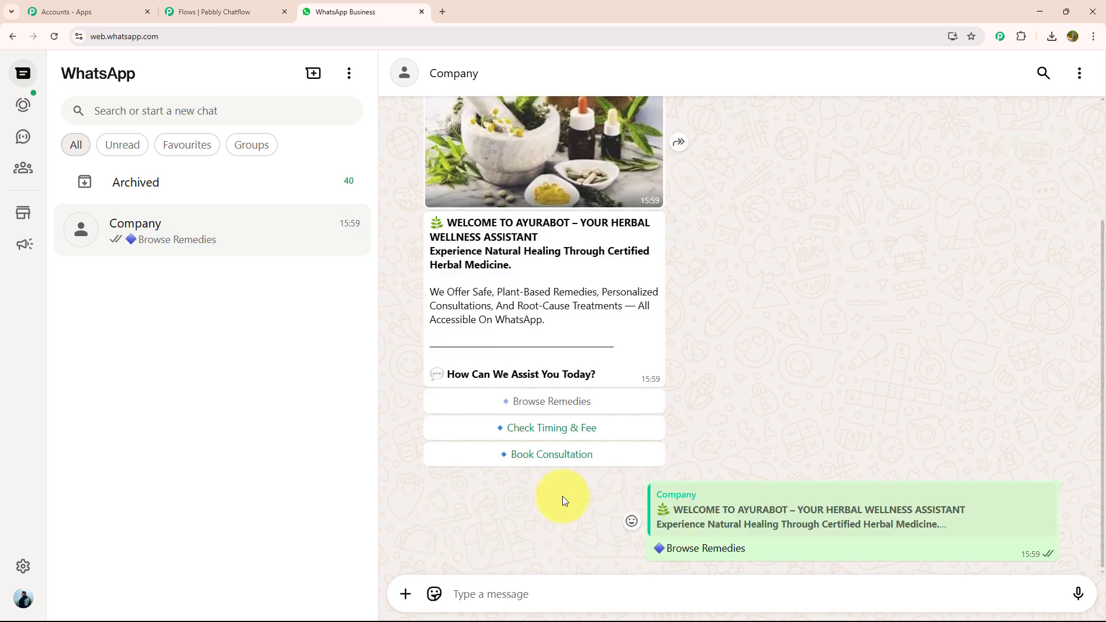
scroll(952, 426, "up", 3)
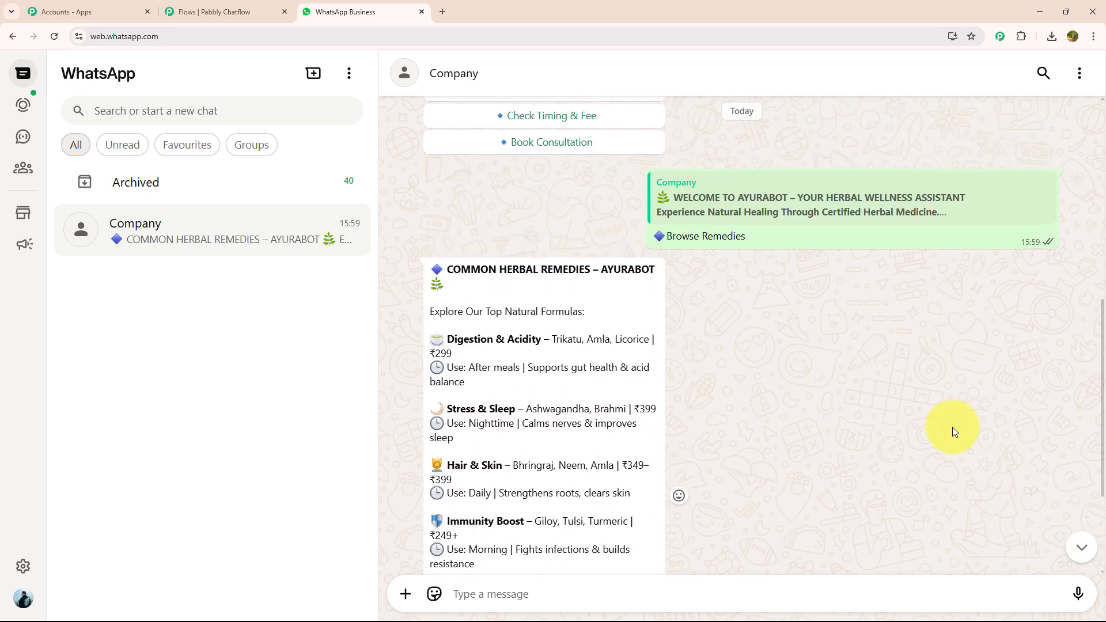
scroll(800, 406, "down", 2)
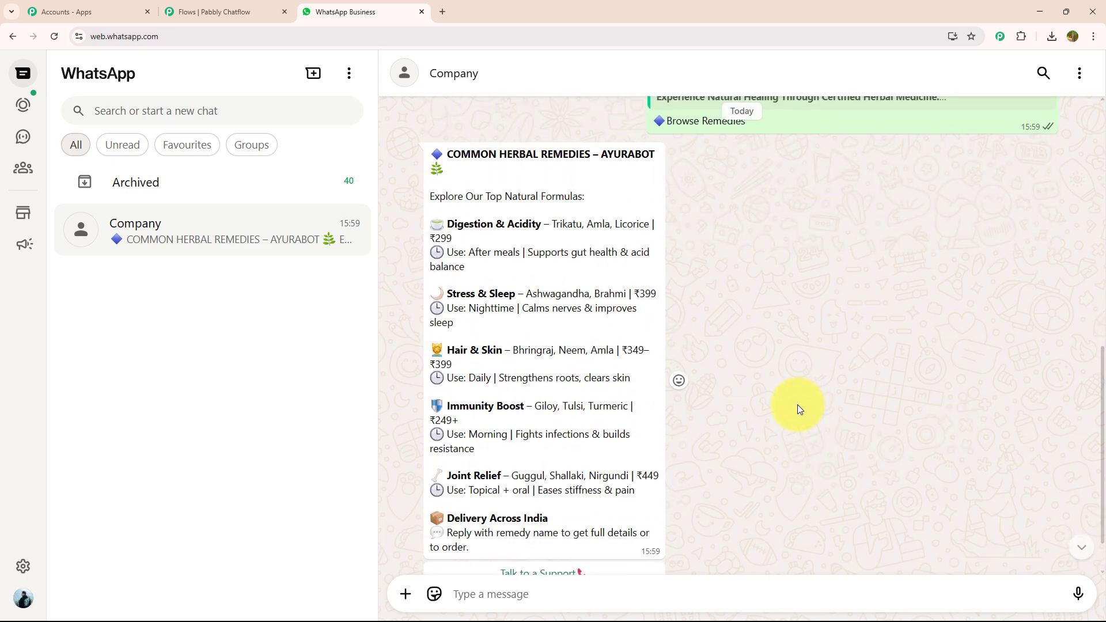
scroll(796, 396, "down", 1)
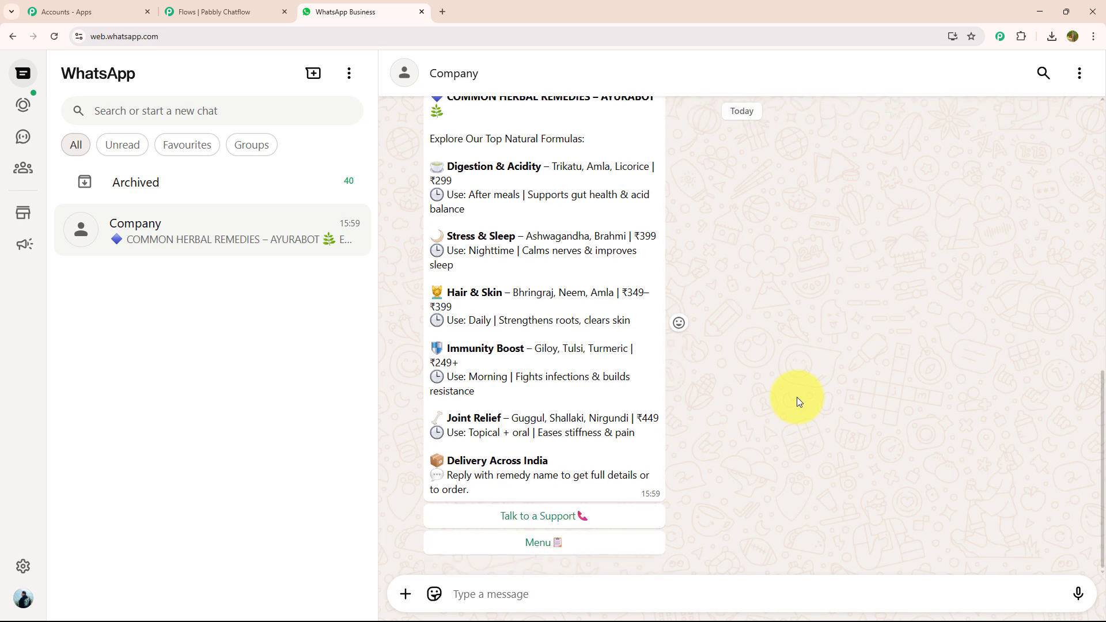
scroll(777, 405, "up", 1)
scroll(774, 409, "down", 1)
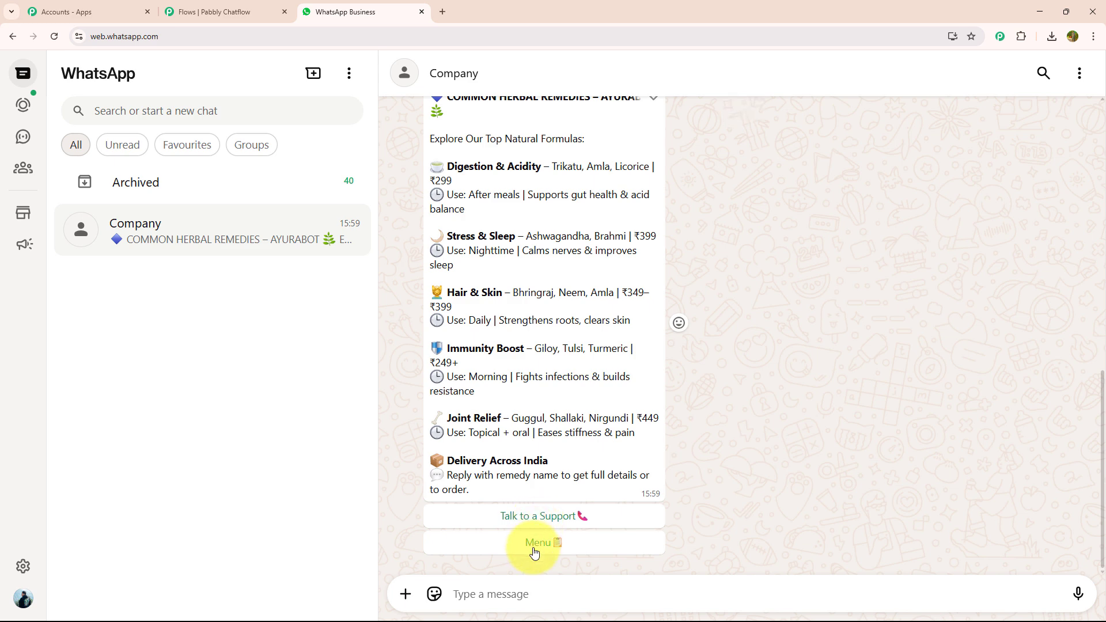
left_click(533, 548)
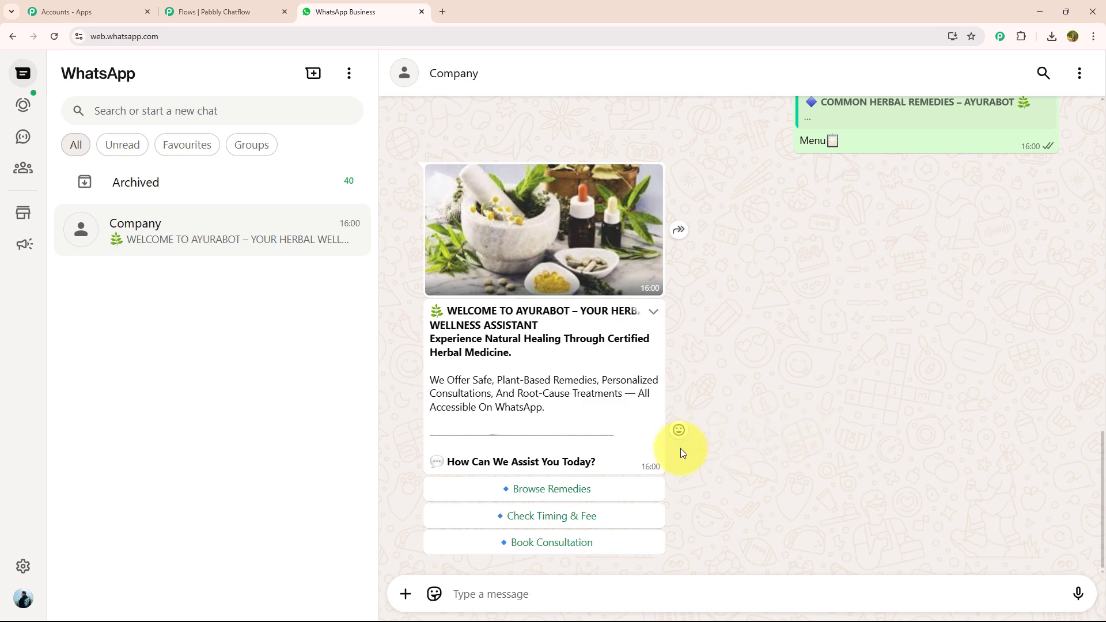
Choose Check Timing & Fee in the chat, return to the bot's menu, and review the earlier conversation.
left_click(524, 516)
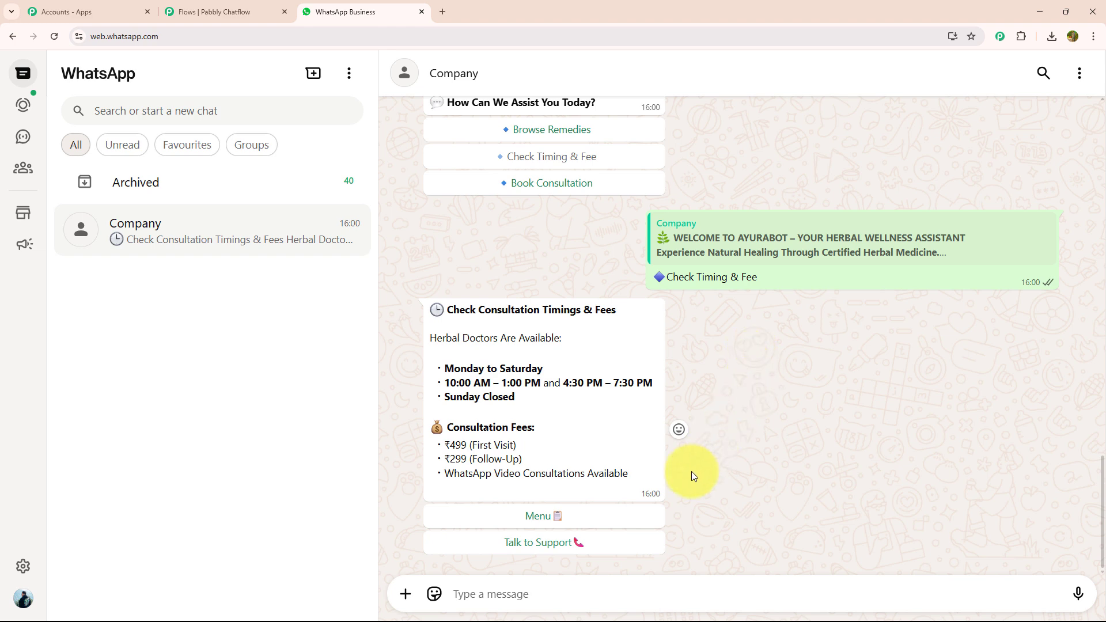
left_click(574, 521)
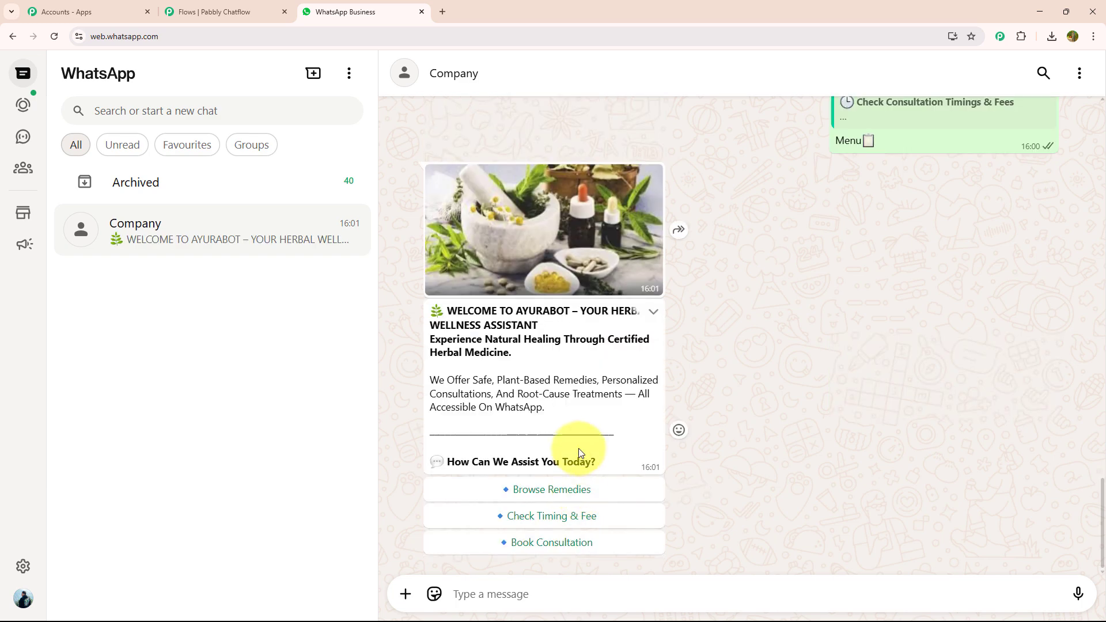
scroll(578, 447, "up", 5)
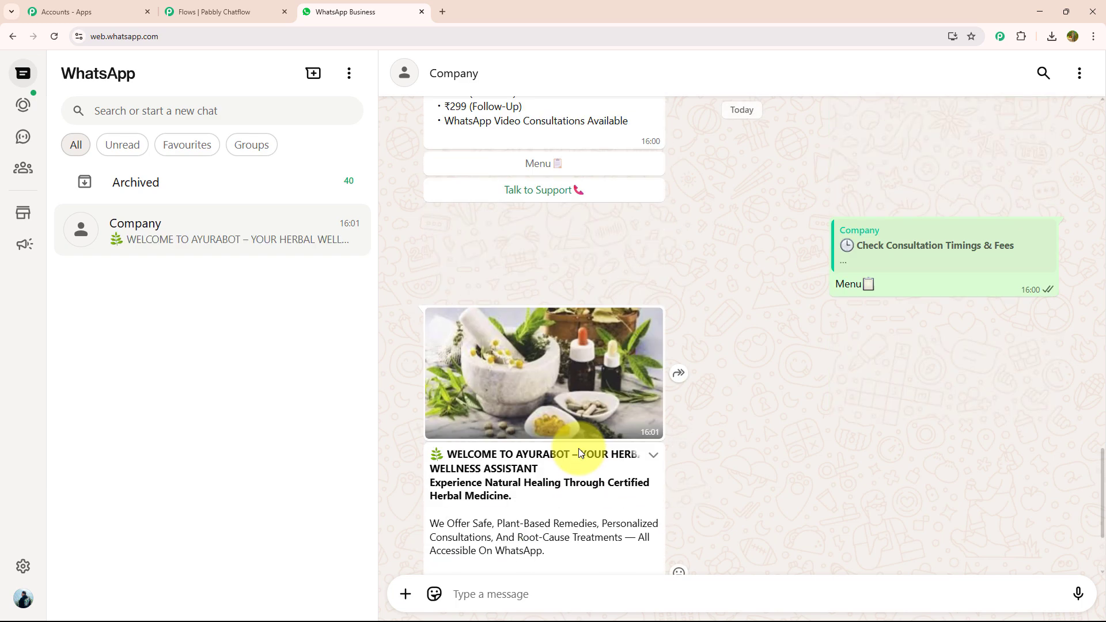
scroll(579, 448, "up", 10)
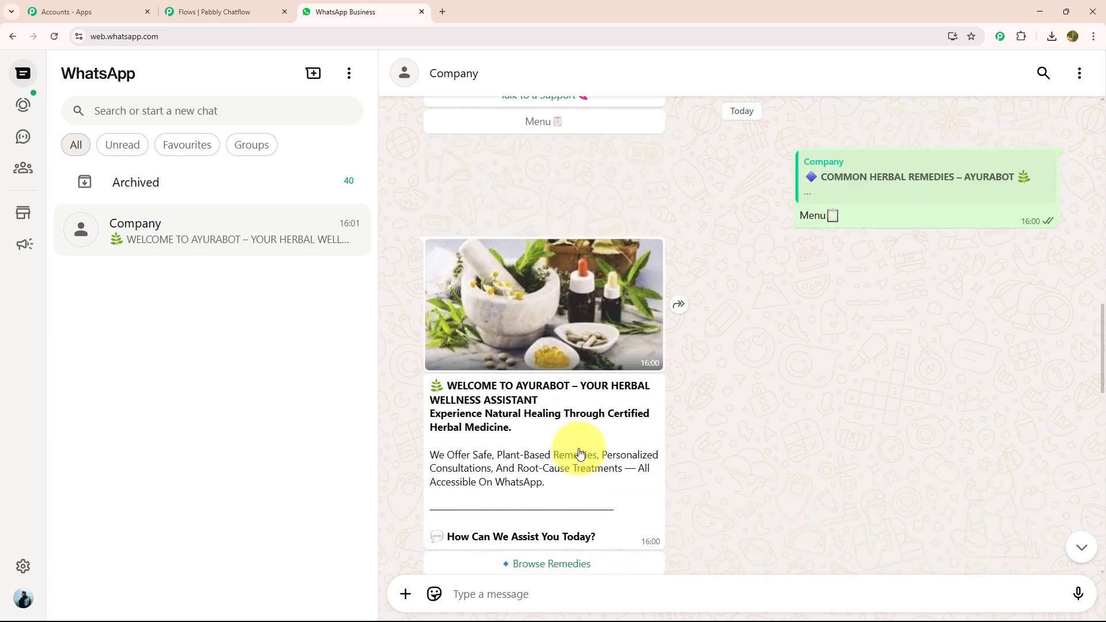
scroll(578, 448, "up", 7)
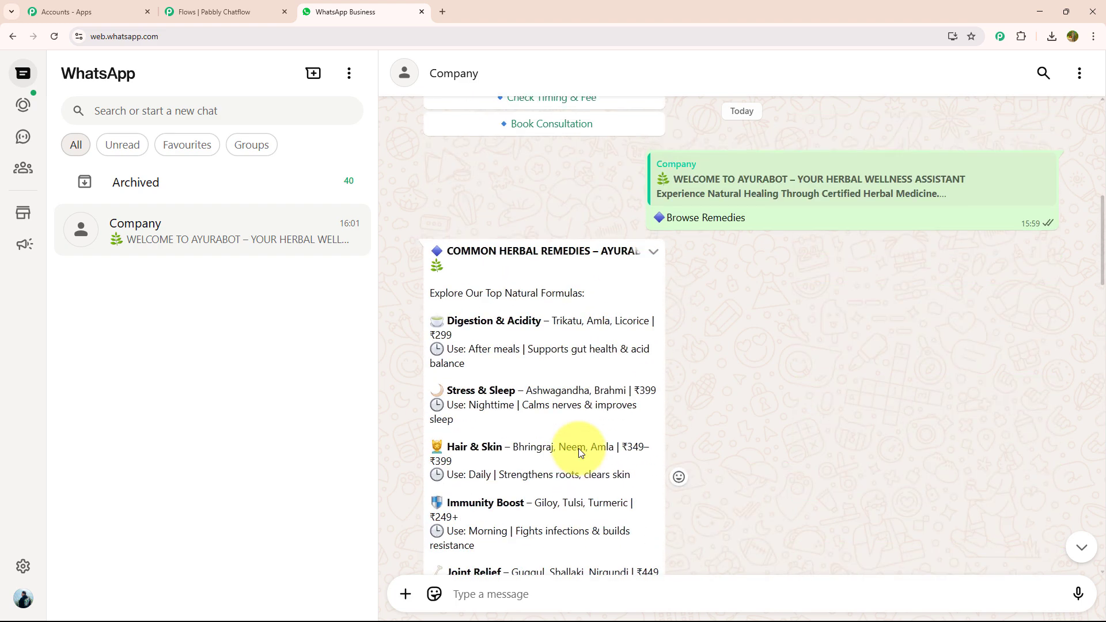
scroll(578, 448, "down", 12)
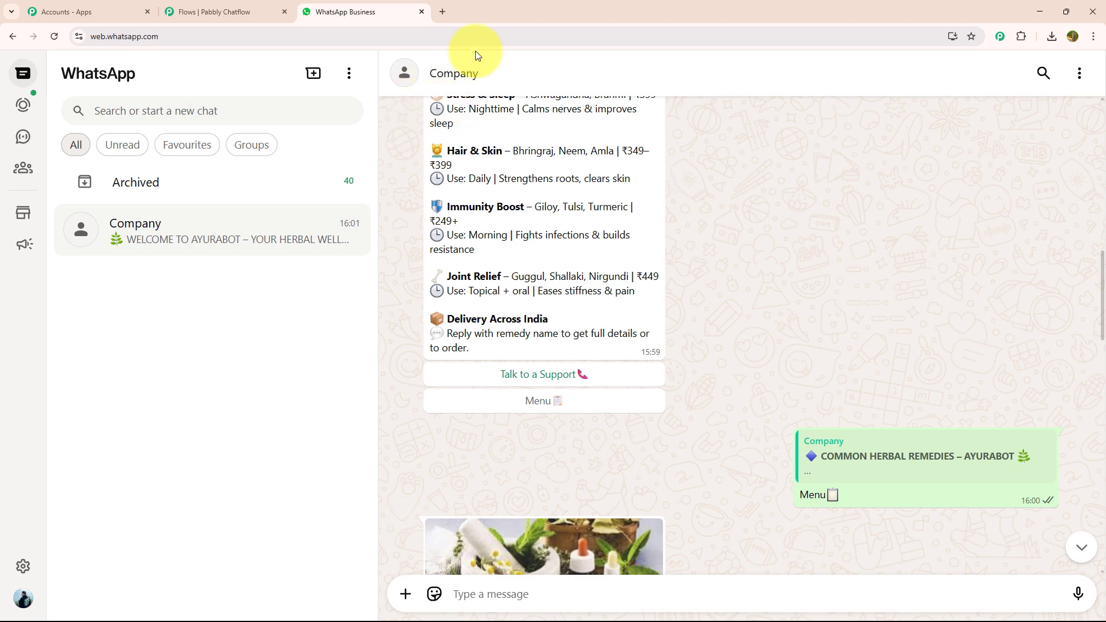
Go to pabbly.com/chatflow in a new browser tab, sign in, and access the Pabbly Chatflow app.
left_click(441, 12)
left_click(531, 39)
type("p")
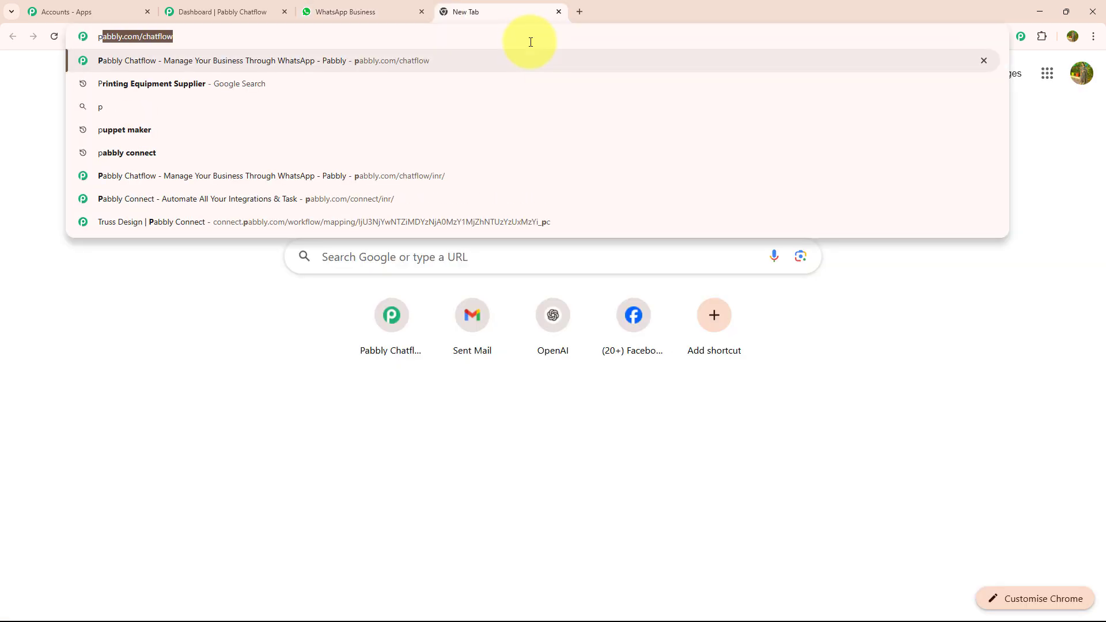
key("Return")
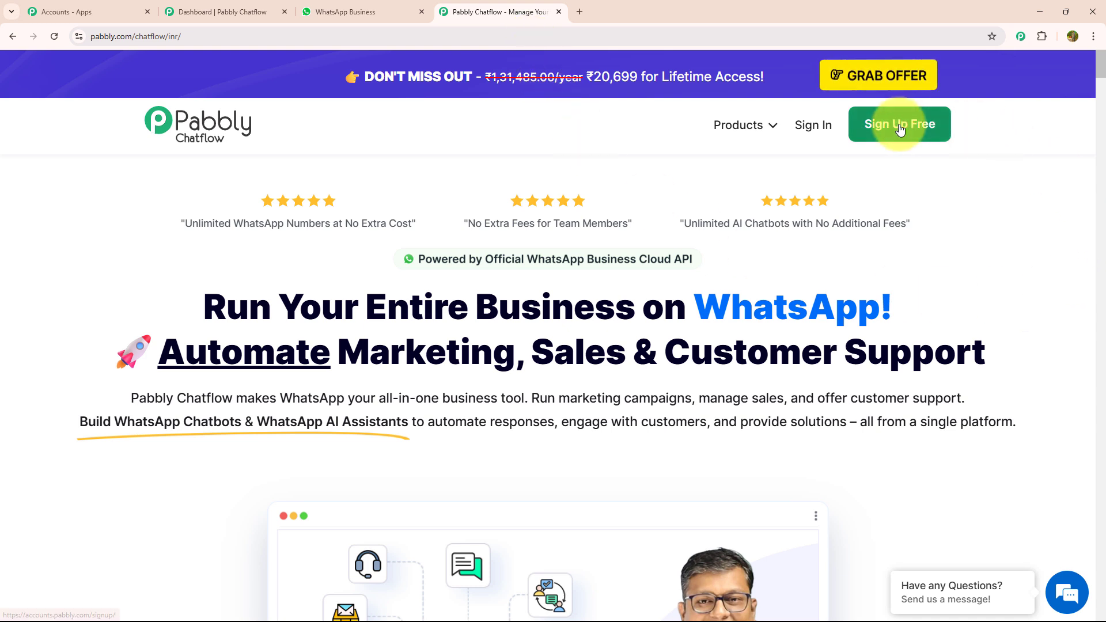
left_click(813, 125)
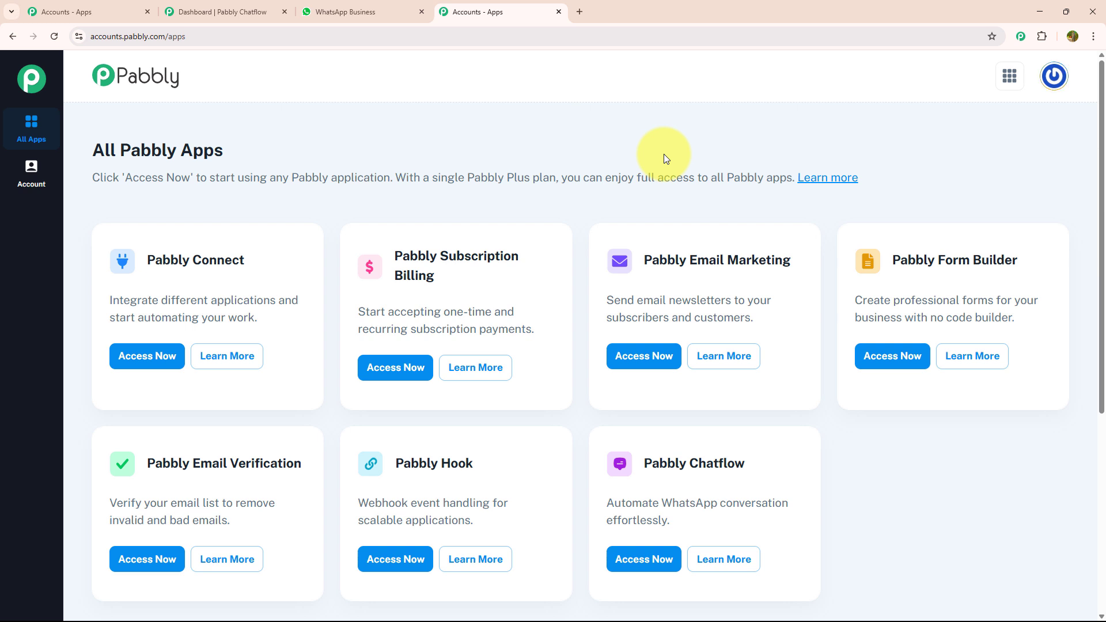
left_click(642, 567)
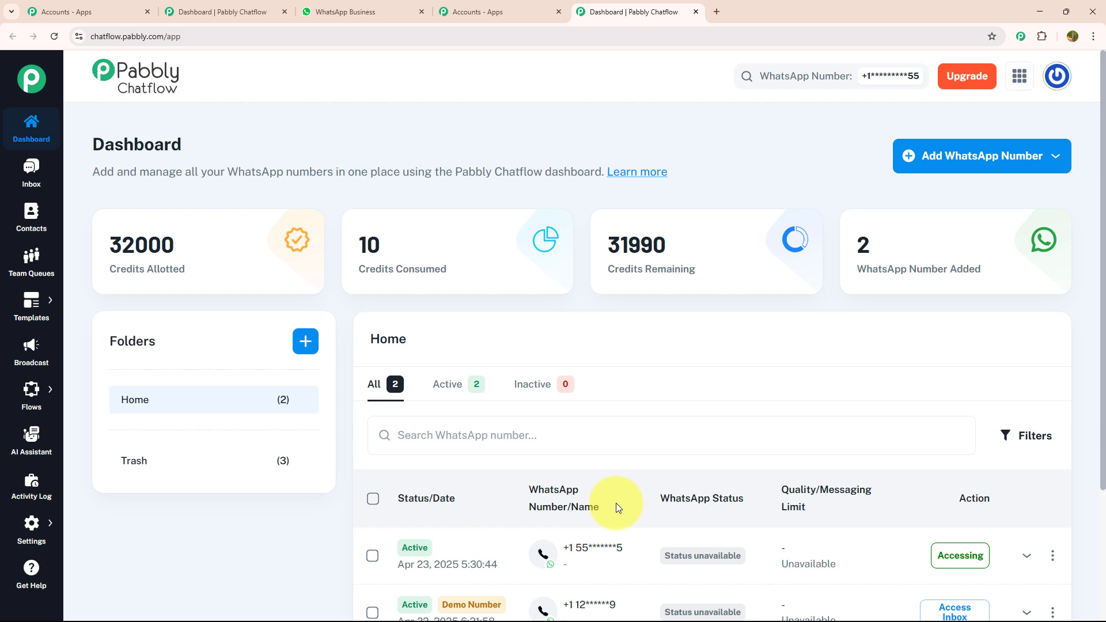
Examine the Manual Token Connect and WhatsApp Connect forms for adding a WhatsApp number, without connecting one.
left_click(927, 166)
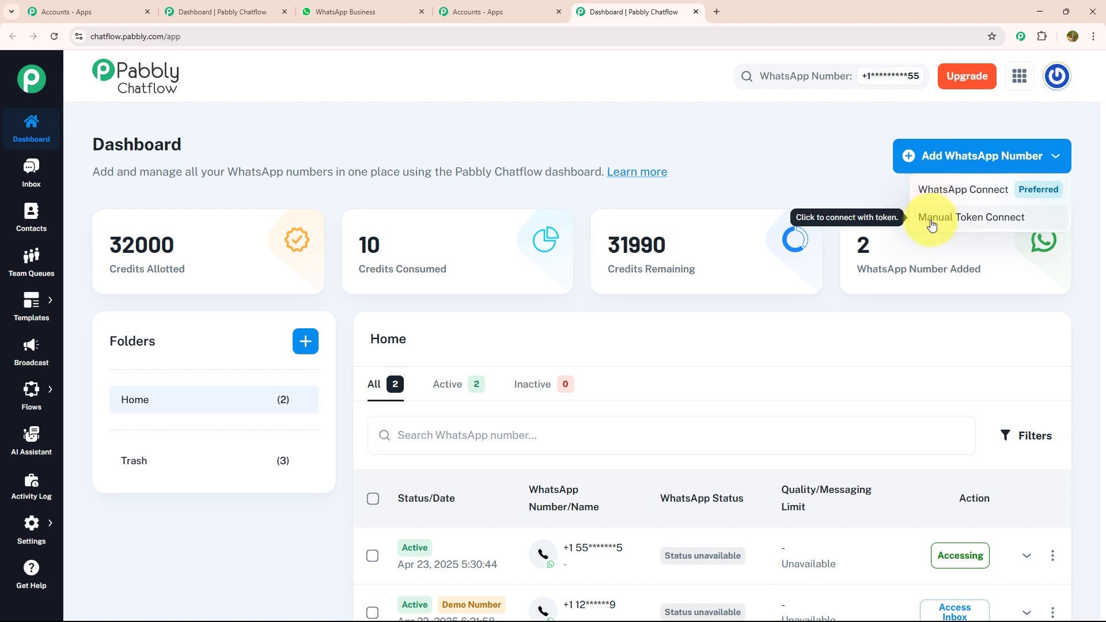
left_click(956, 222)
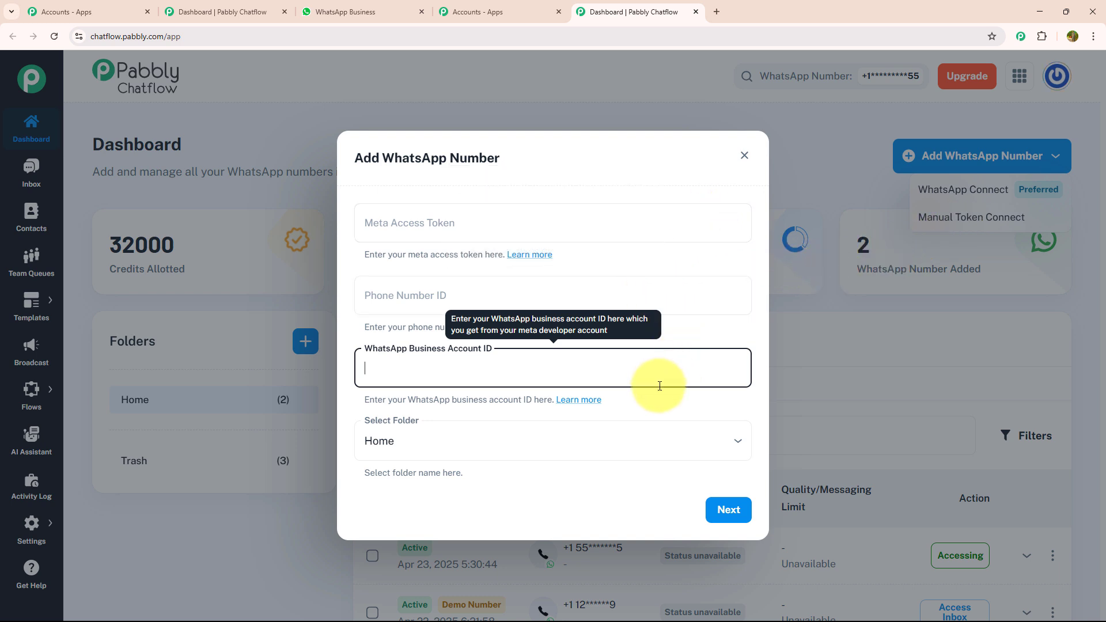
left_click(744, 155)
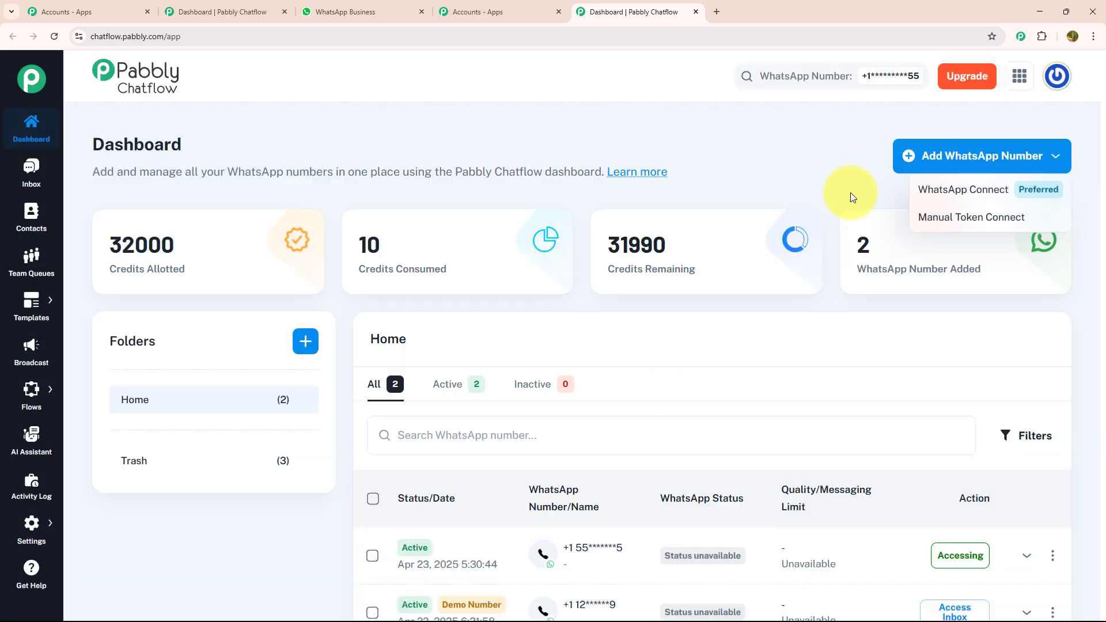
left_click(930, 199)
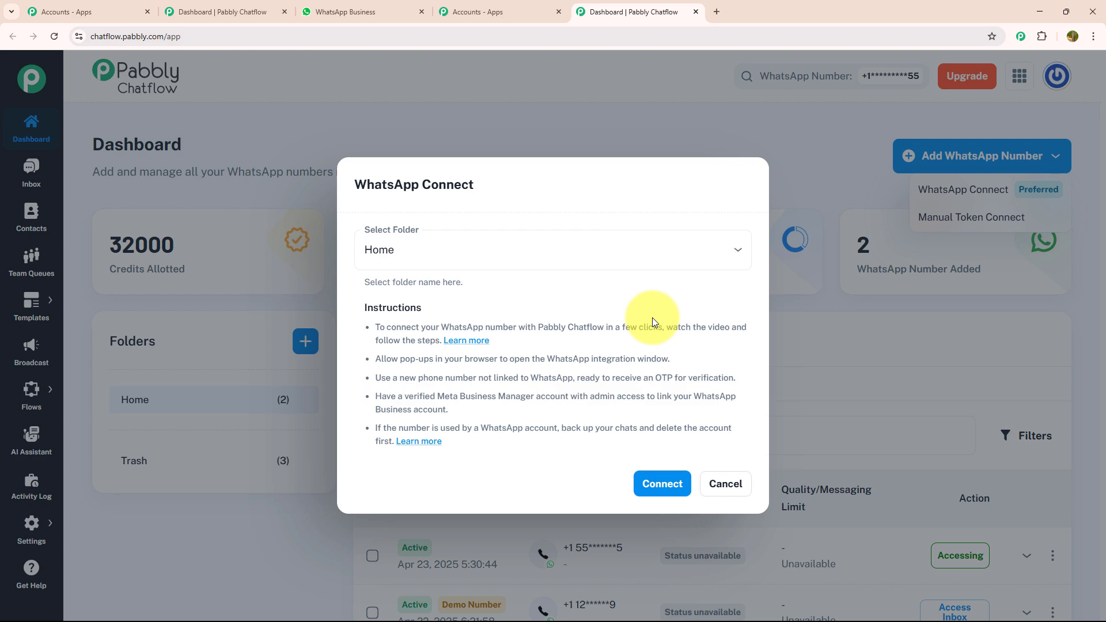
left_click(716, 495)
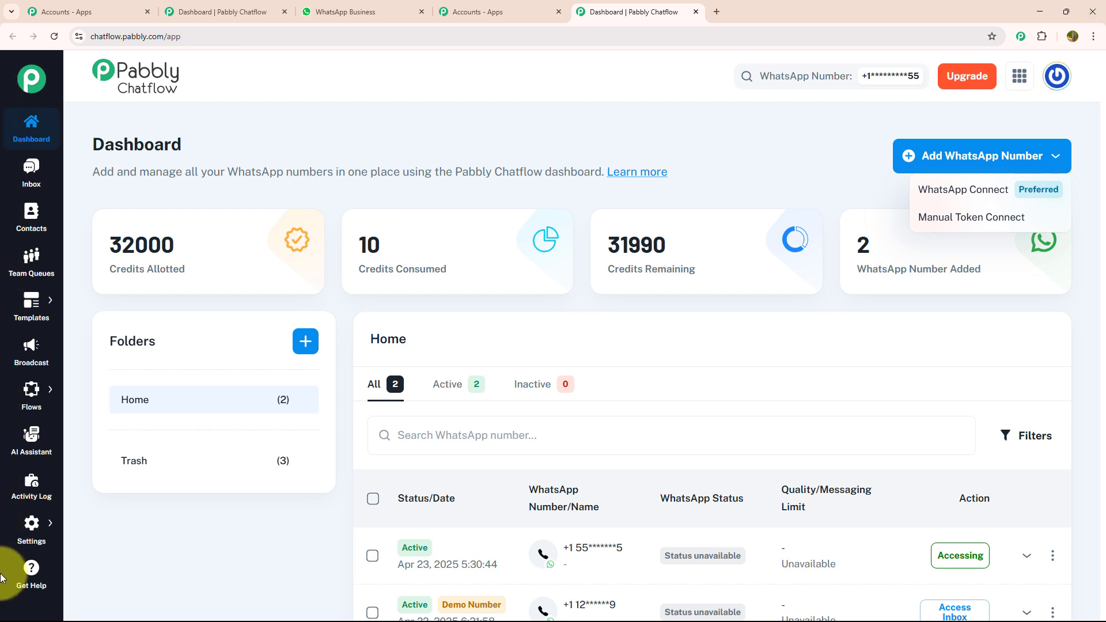
left_click(40, 175)
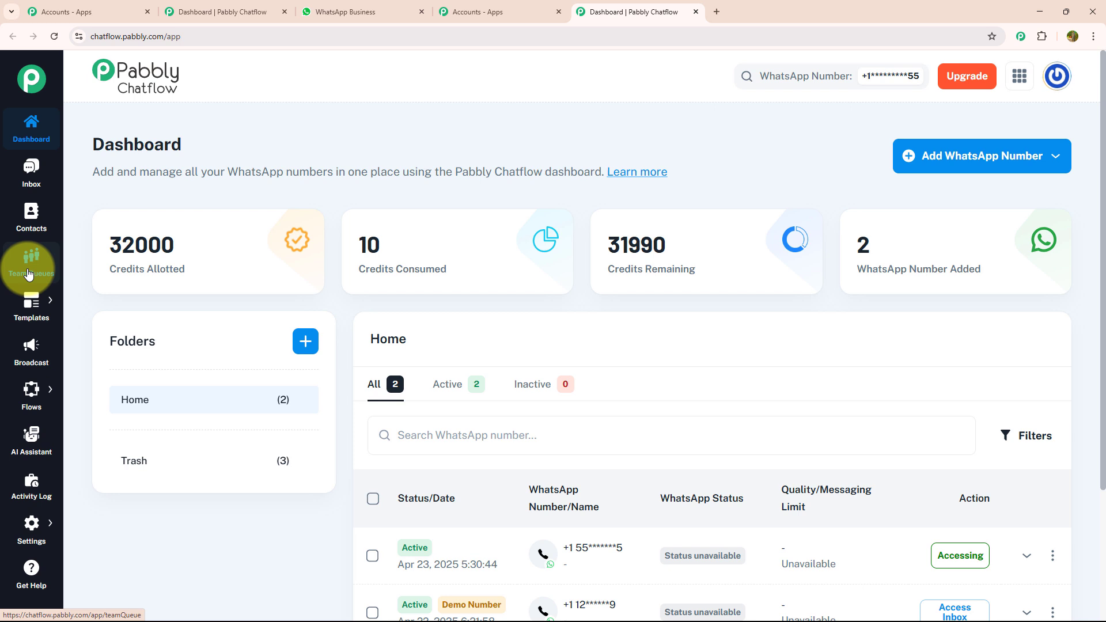
mouse_move(30, 302)
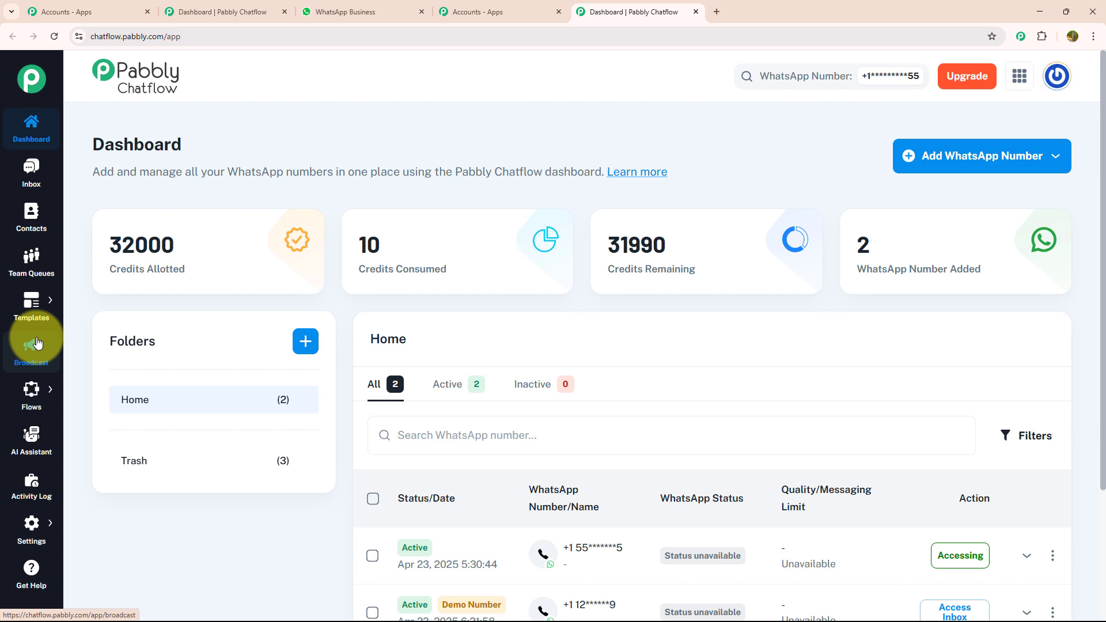
mouse_move(33, 390)
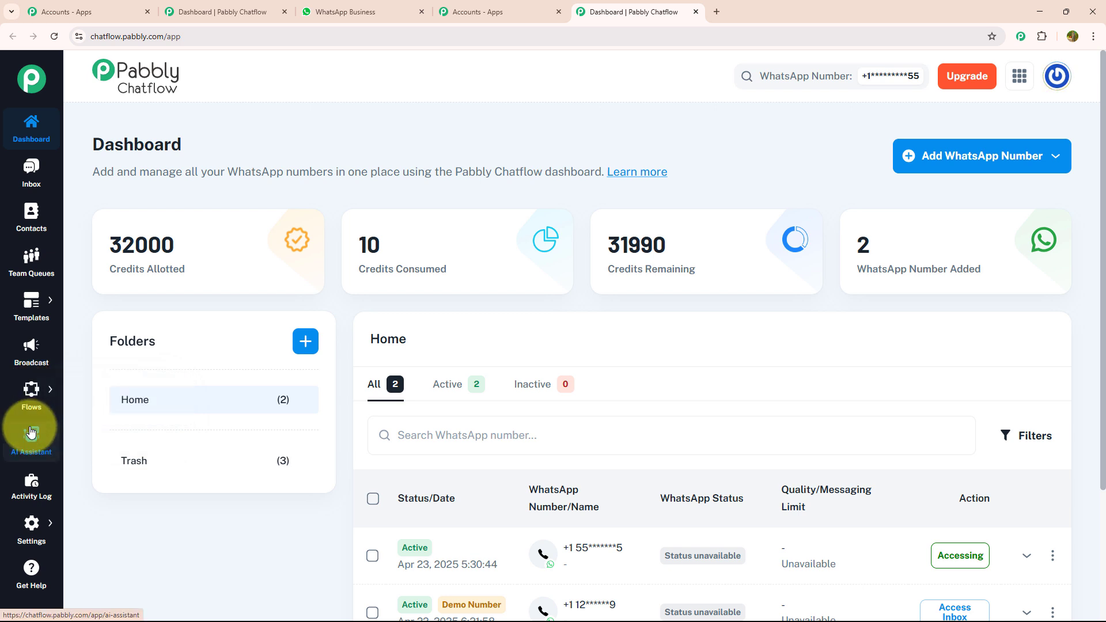
mouse_move(30, 519)
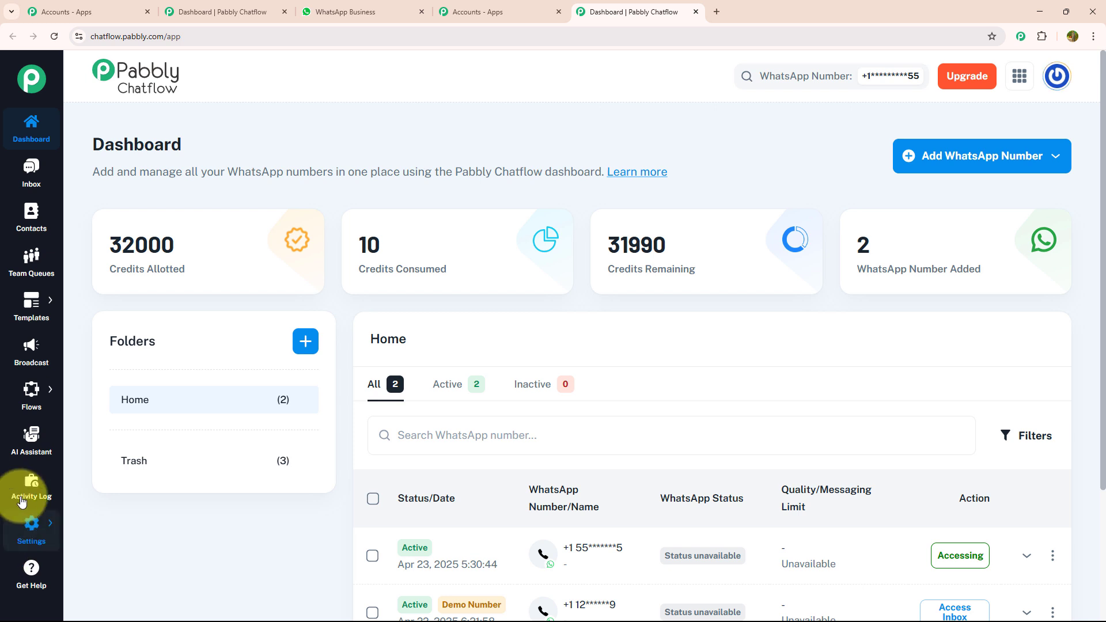
Add a new flow in the Flow Builder and name it "WhatsApp Chatbot for Your Herbal Medicine Clinic Business".
left_click(84, 384)
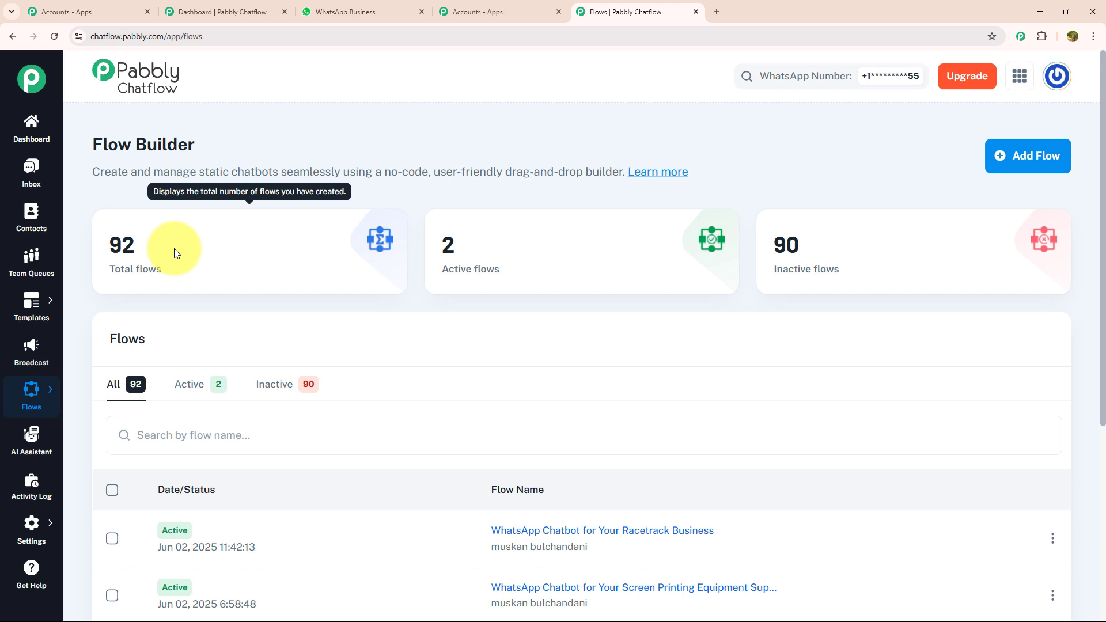
left_click(1003, 160)
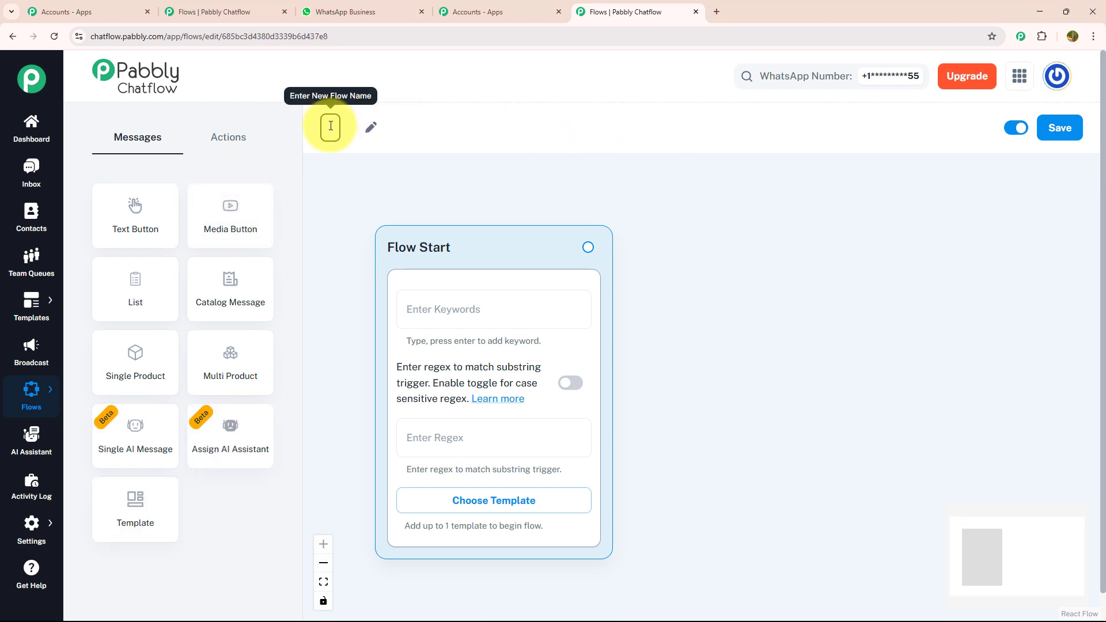
type("WhatsApp Chatbot for Your Herbal Medicine Clinic Business")
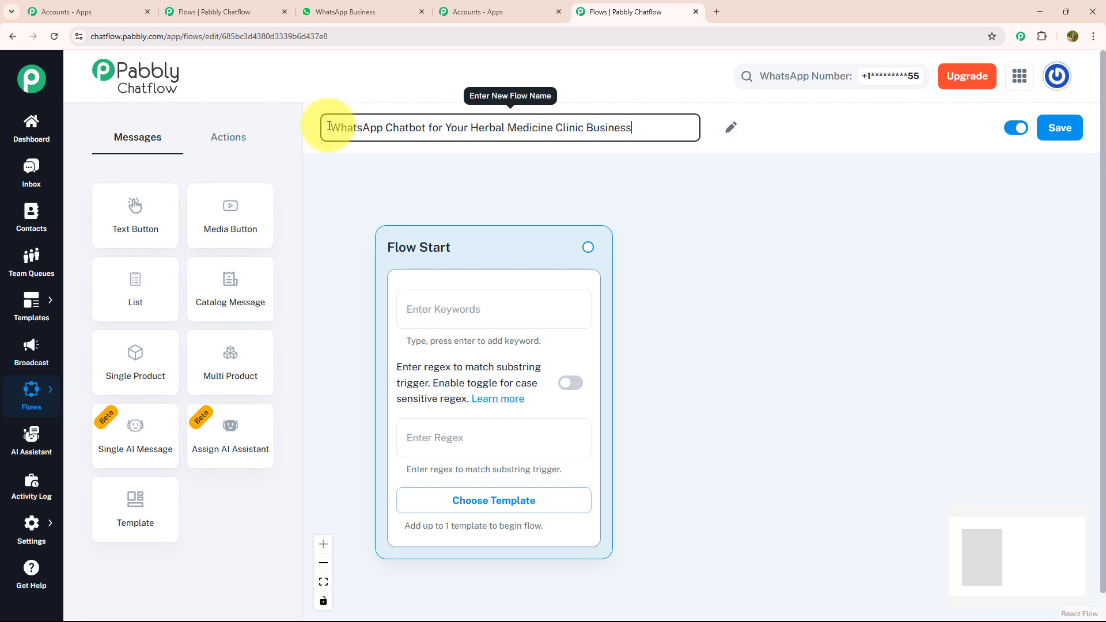
left_click(375, 160)
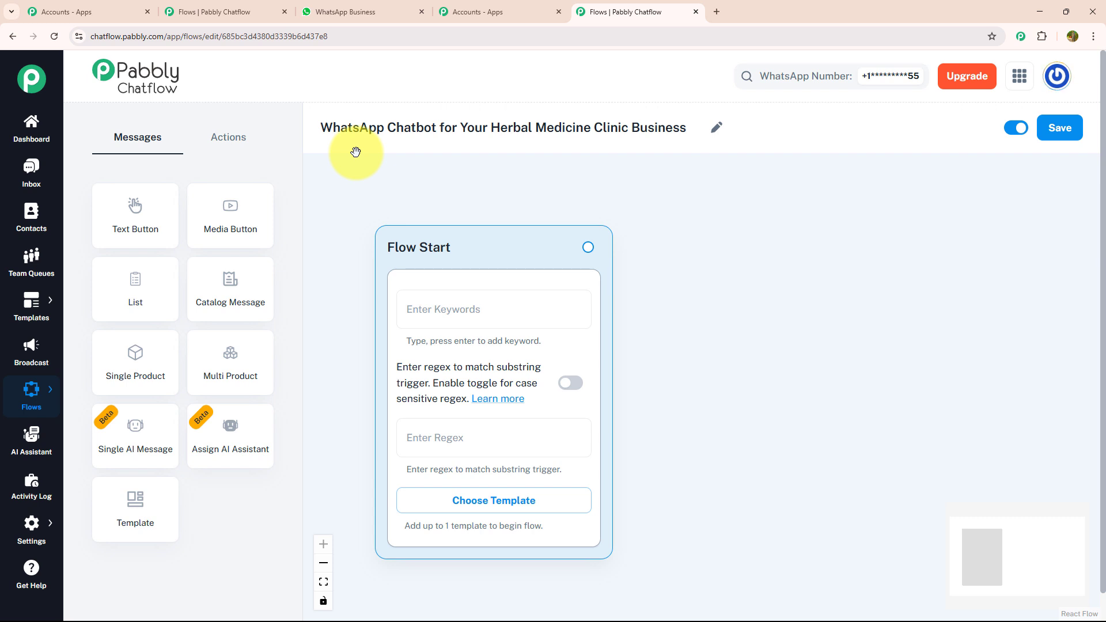
Check the approved templates offered for Flow Start, close the list, and set the trigger regex to [\s\S]+.
left_click(437, 511)
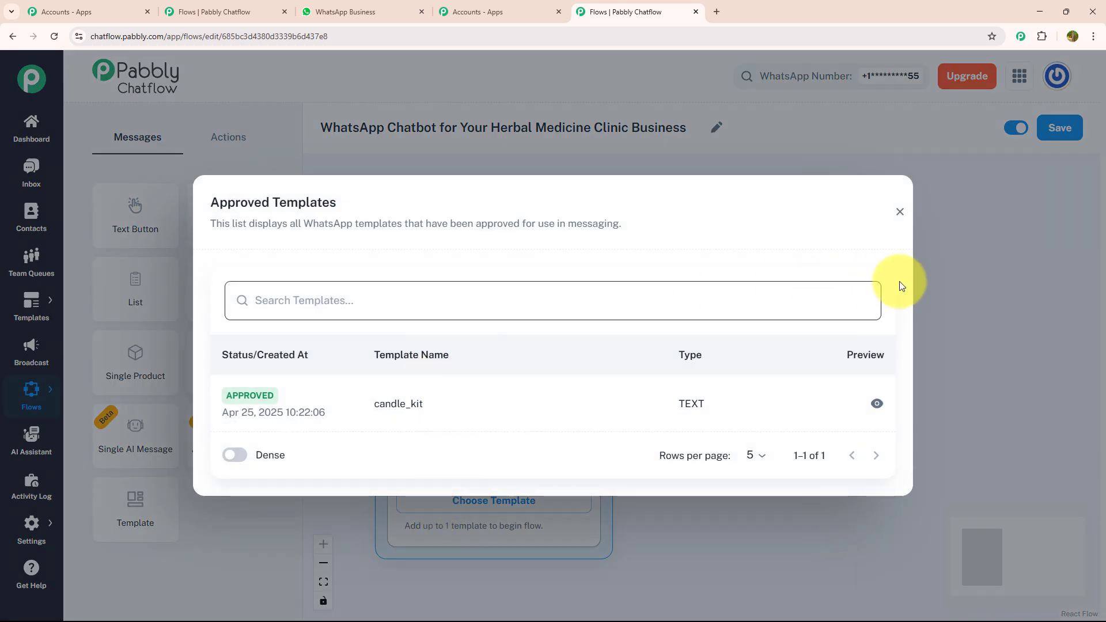
left_click(899, 223)
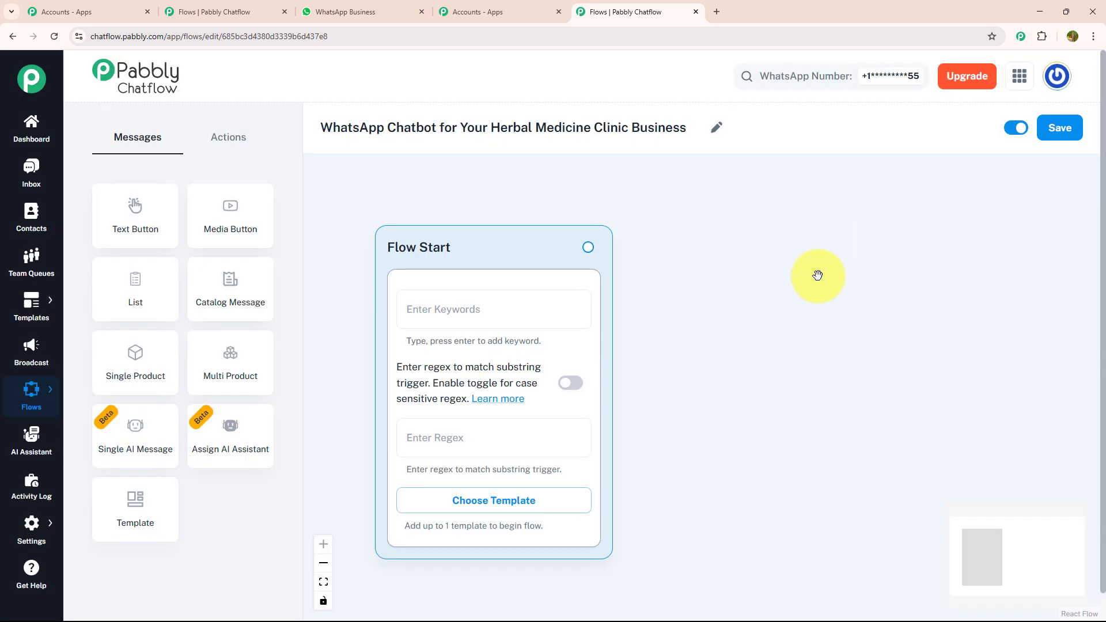
left_click(453, 436)
left_click(462, 474)
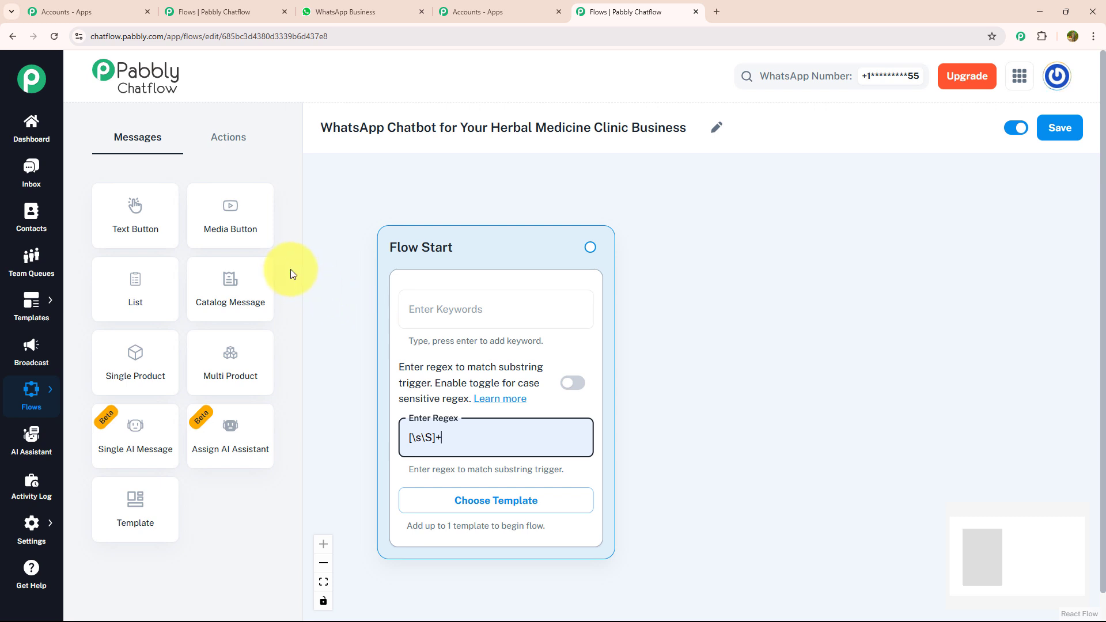
Add a Media Button message to the canvas beside Flow Start and connect Flow Start to it.
left_click_drag(229, 230, 723, 233)
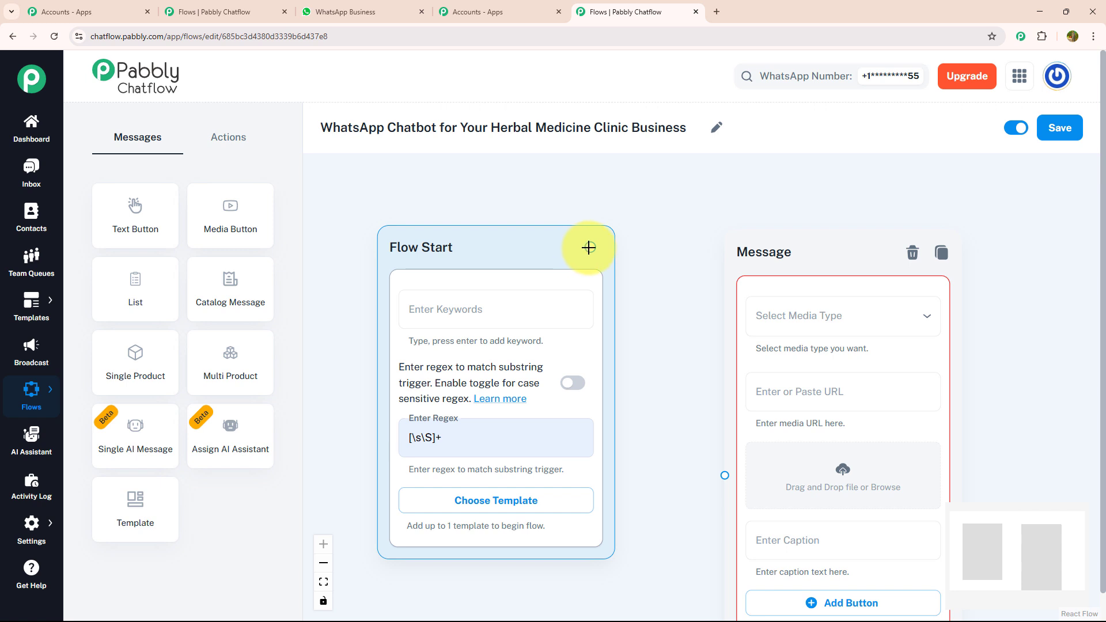
left_click_drag(588, 247, 725, 475)
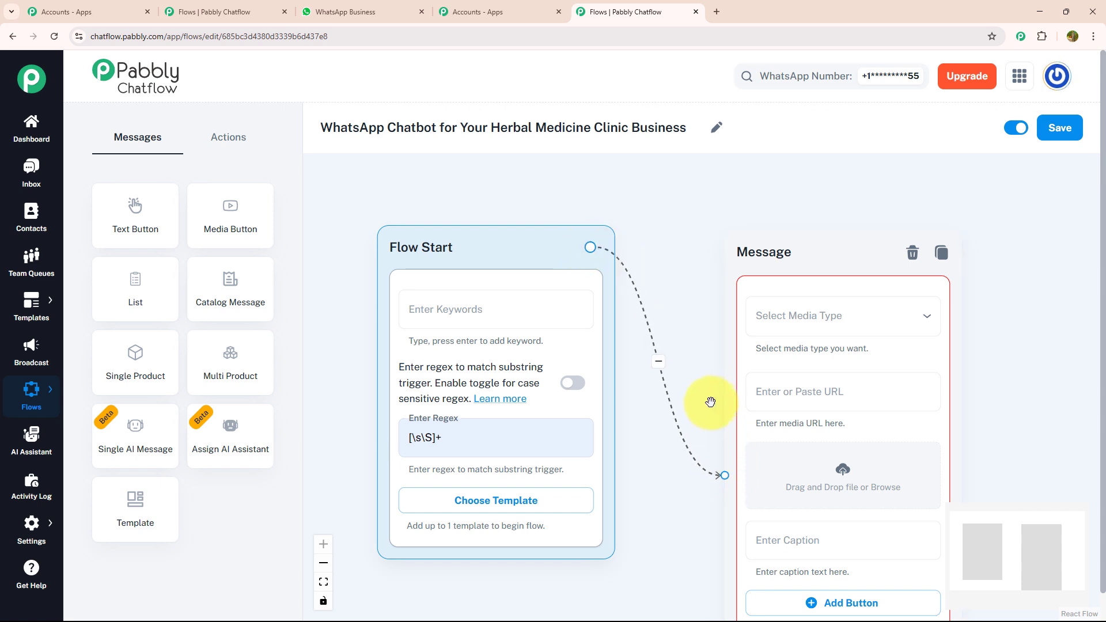
left_click_drag(710, 401, 483, 345)
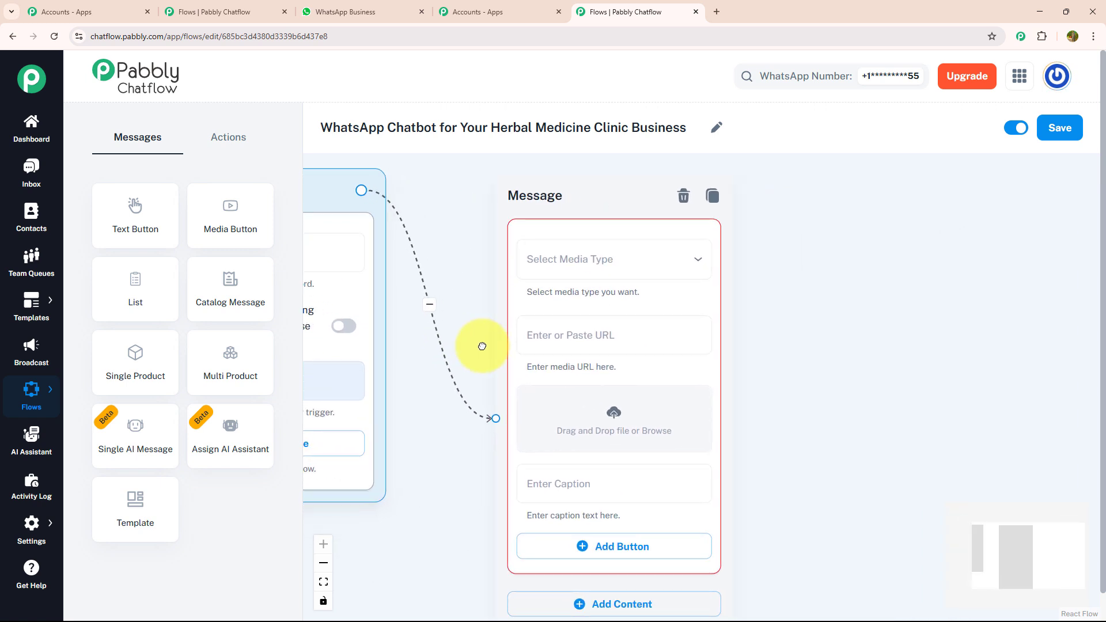
Upload the herbal medicine image from the Downloads folder to the media message.
left_click(615, 413)
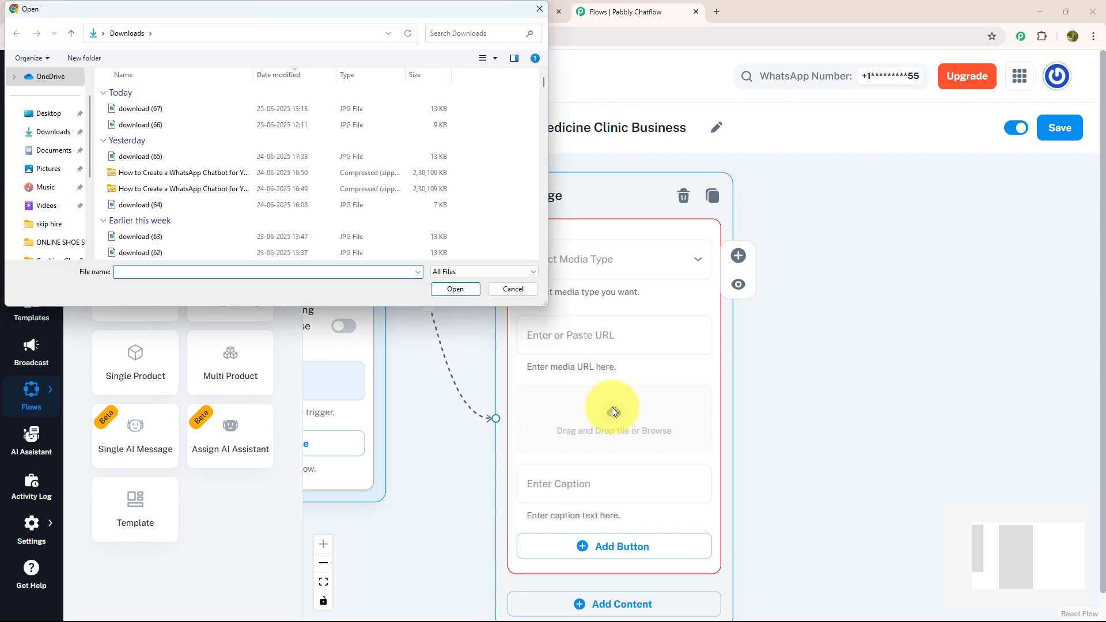
left_click(472, 292)
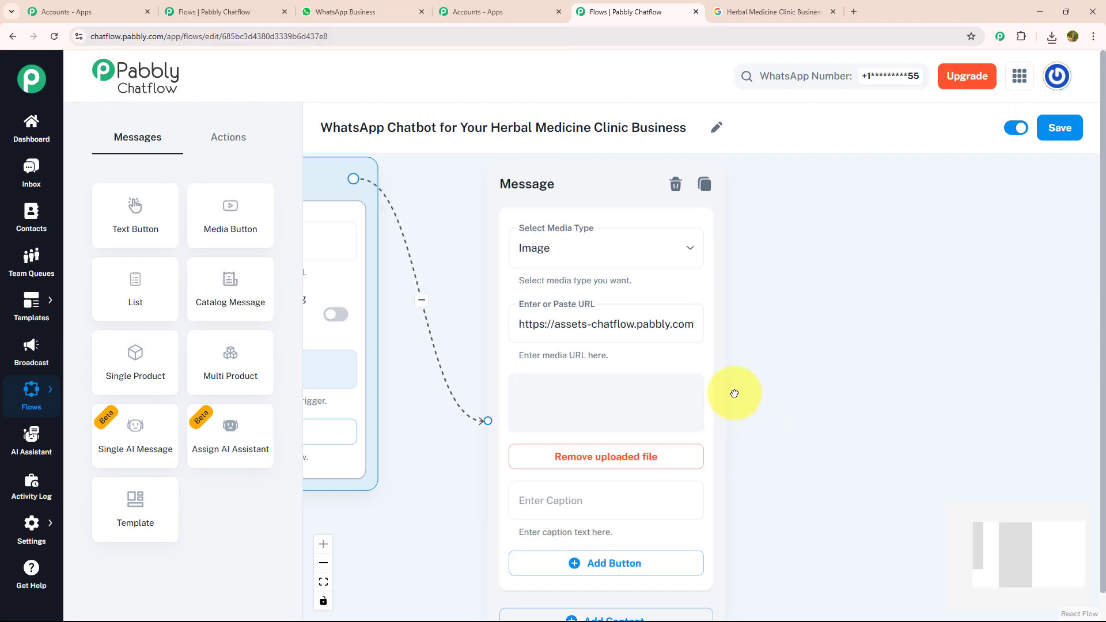
Add a Text + Button block below the image, paste the "WELCOME TO AYURABOT – YOUR HERBAL WELLNESS ASSISTANT" text, and preview it.
left_click_drag(734, 394, 572, 147)
left_click_drag(644, 358, 669, 277)
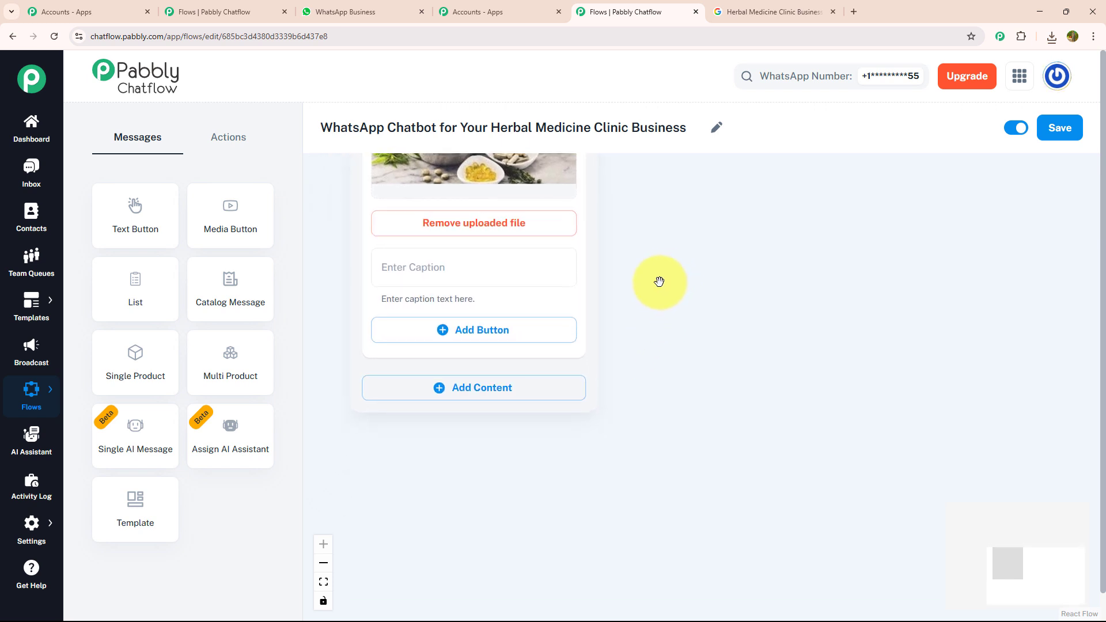
left_click(473, 393)
left_click(439, 445)
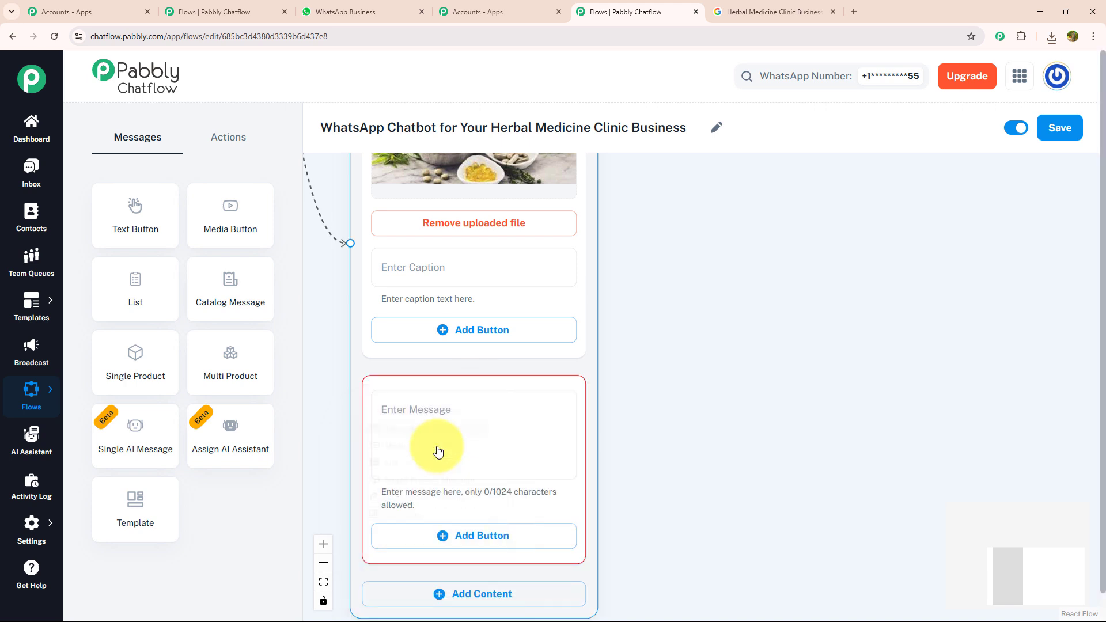
left_click(445, 429)
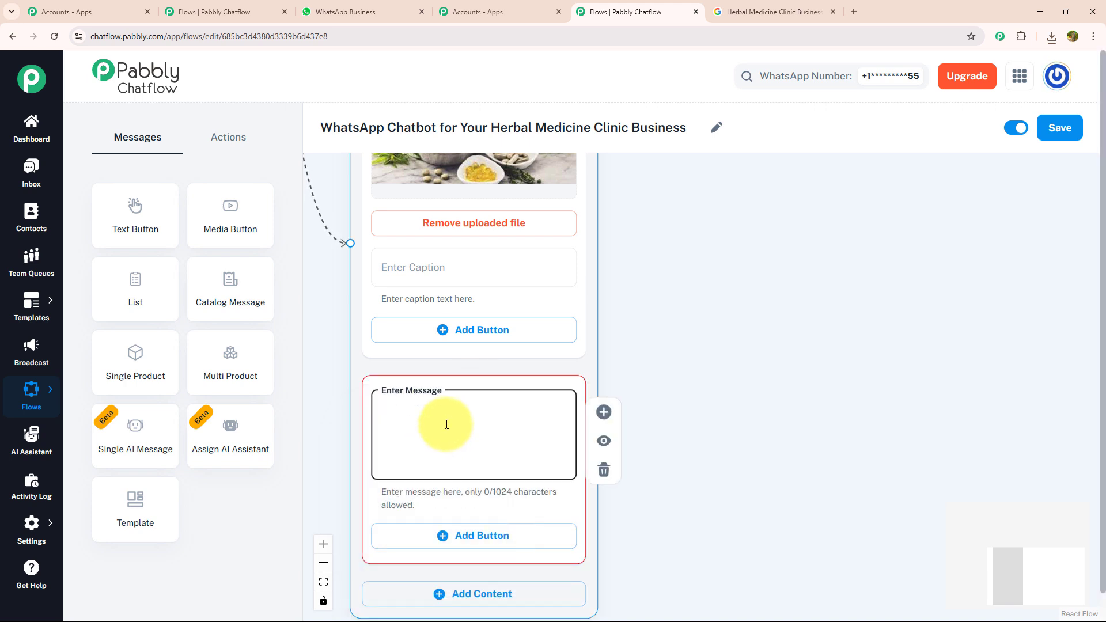
key("ctrl+v")
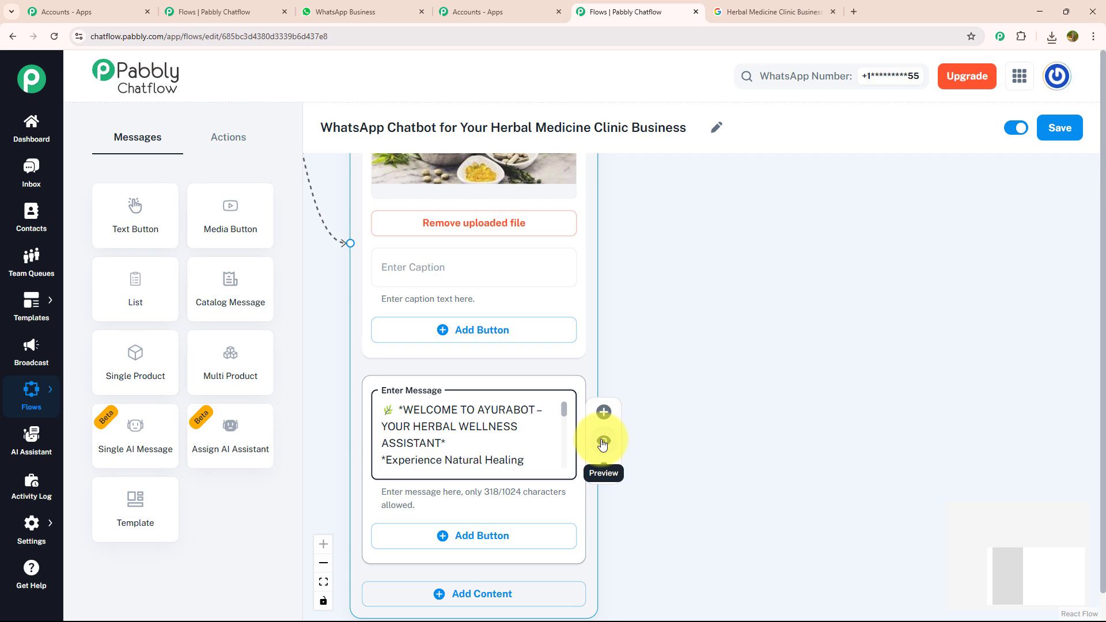
left_click(604, 440)
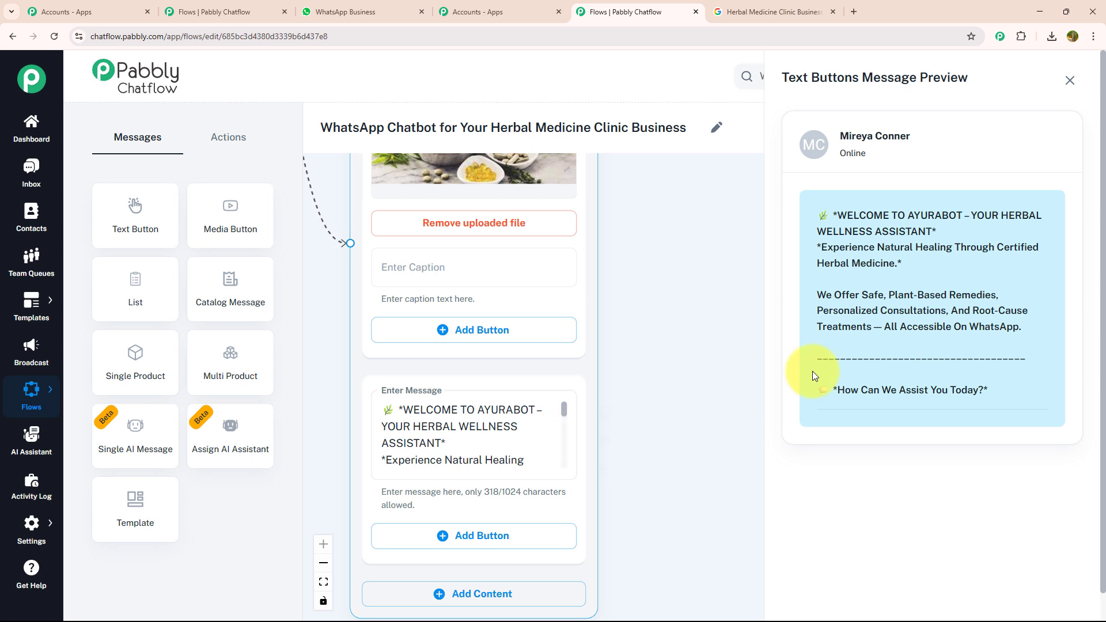
left_click(1070, 81)
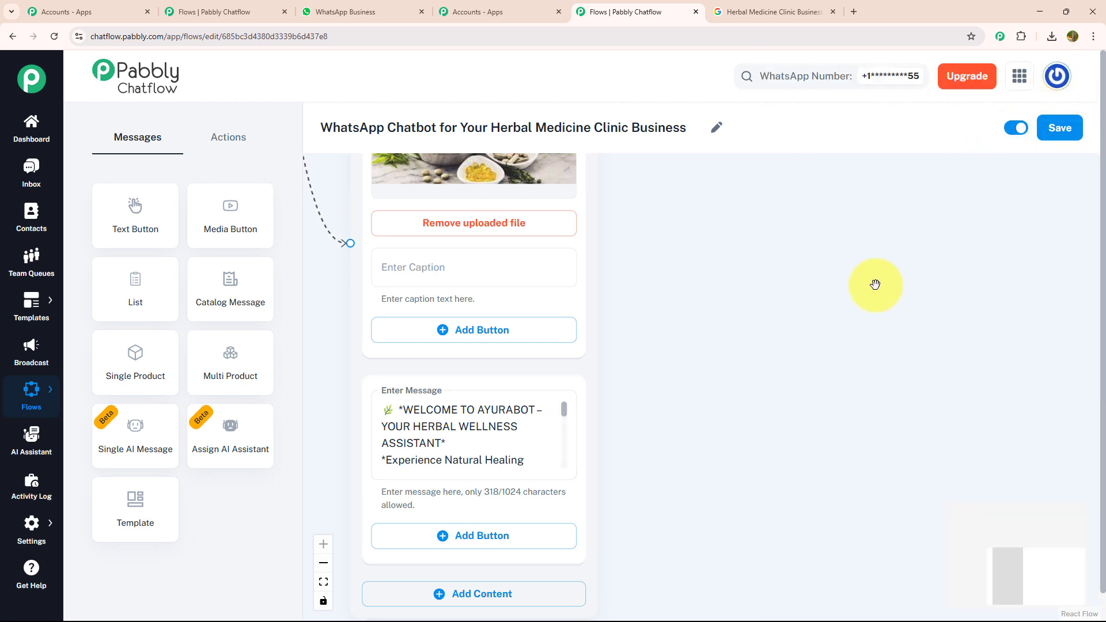
Add the buttons "Browse Remedies", "Check Timing & Fee" and "Book Consultation" to the welcome text block.
left_click_drag(662, 398, 718, 165)
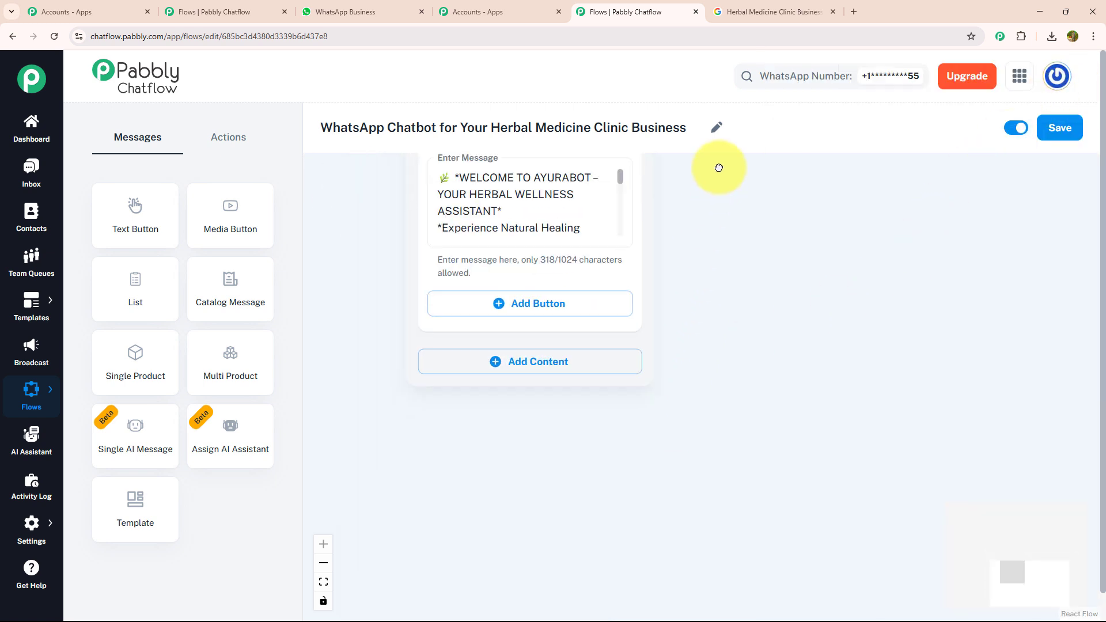
left_click(557, 309)
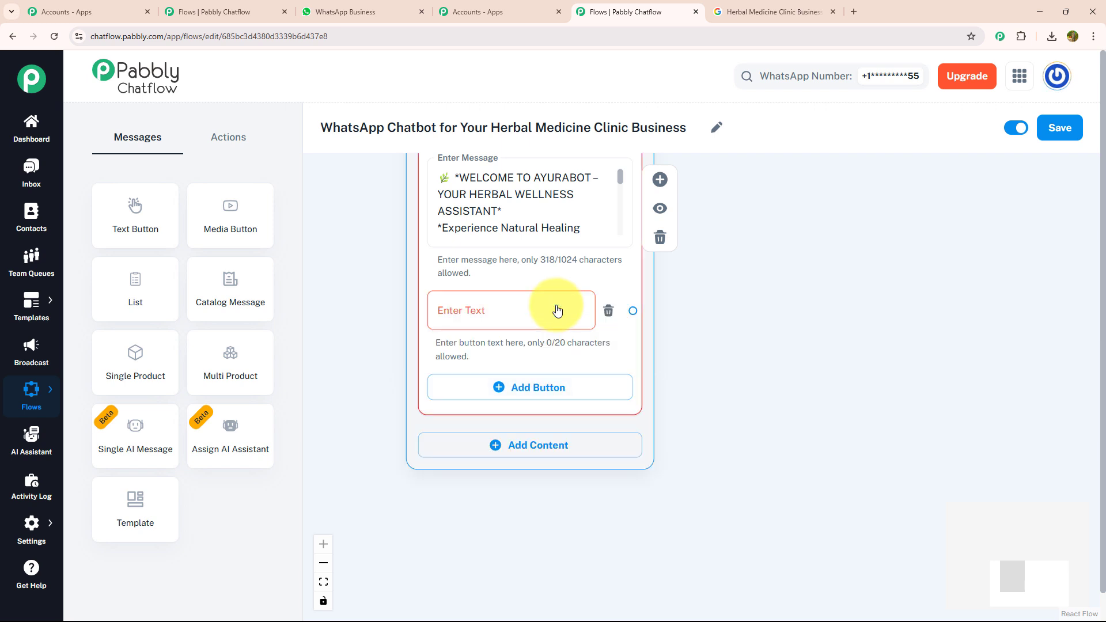
left_click(557, 307)
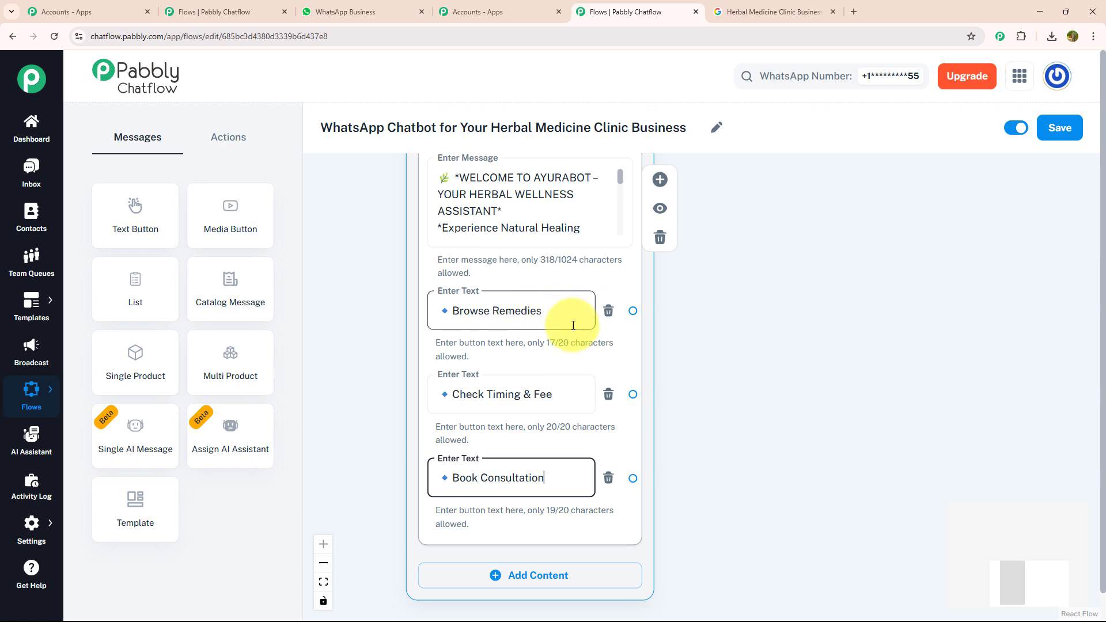
Link Browse Remedies to a new Text + Button message, paste the "COMMON HERBAL REMEDIES – AYURABOT" text, and preview it.
left_click_drag(680, 340, 585, 342)
left_click(351, 331)
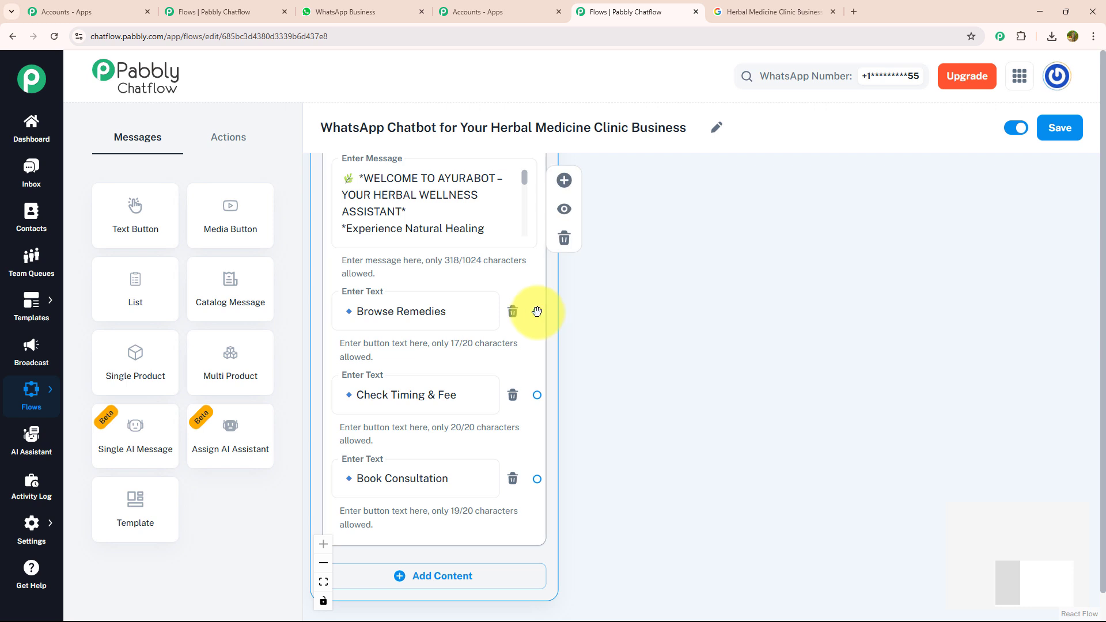
left_click_drag(540, 312, 696, 190)
left_click(682, 236)
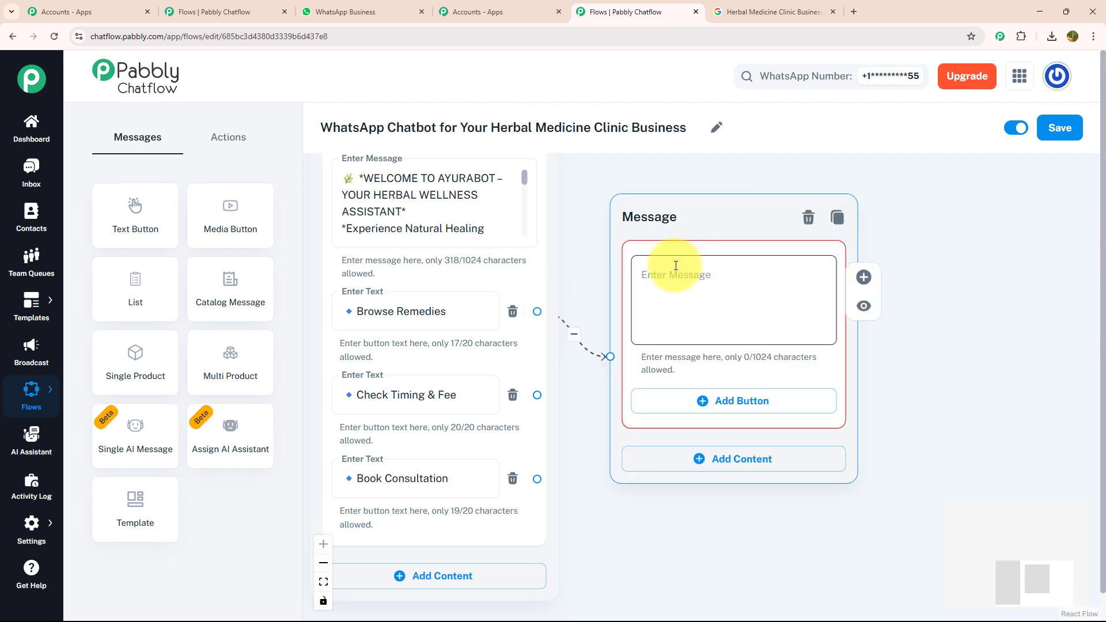
left_click(674, 265)
key("ctrl+v")
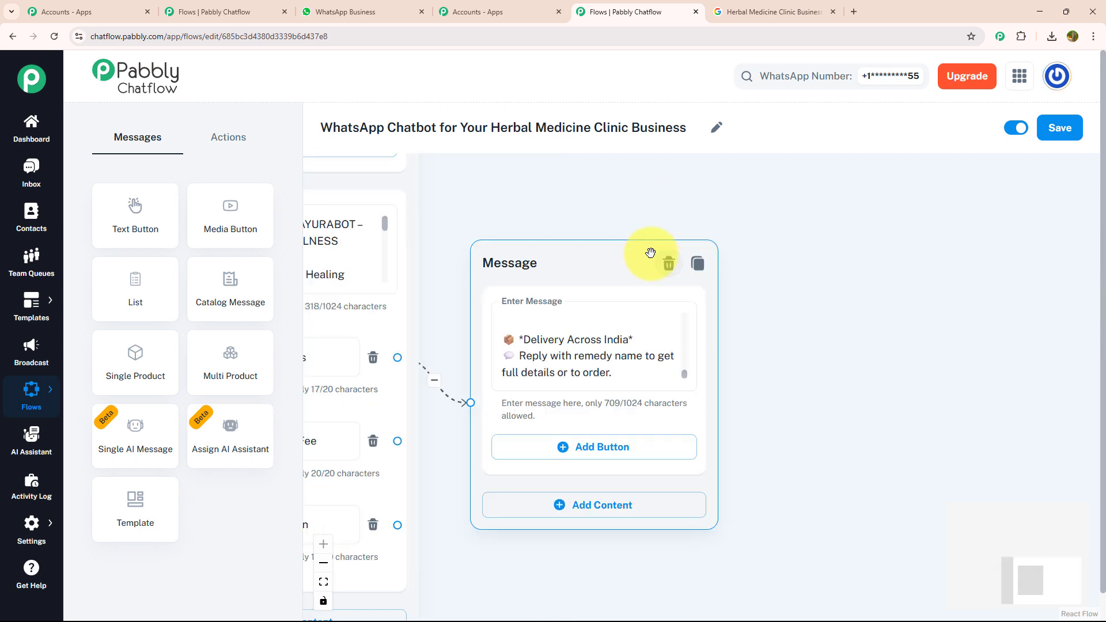
left_click(723, 353)
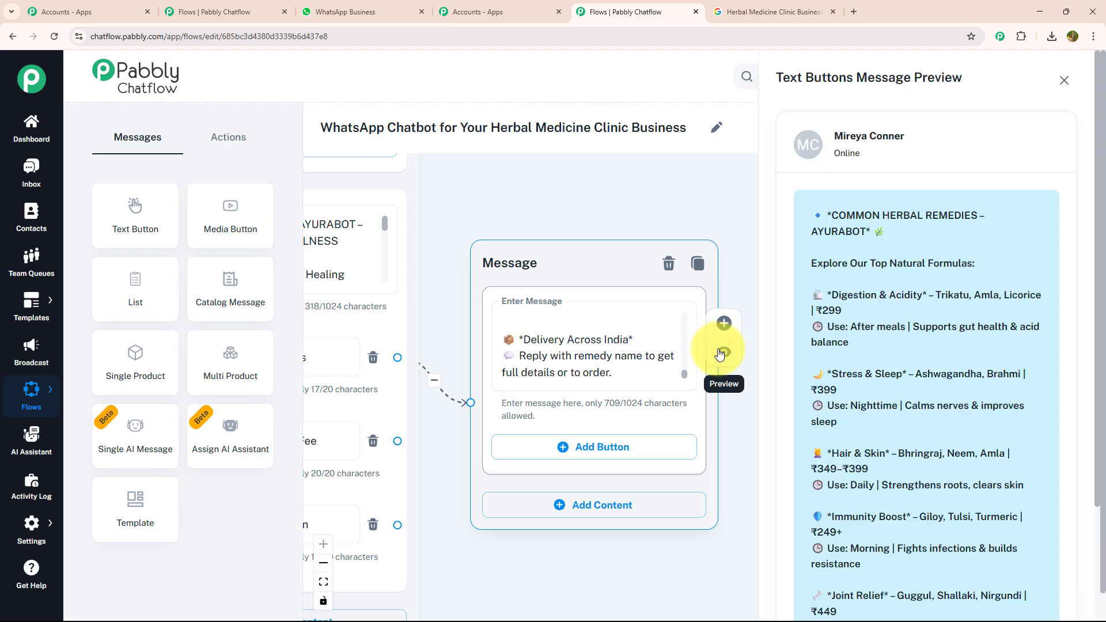
scroll(948, 333, "down", 2)
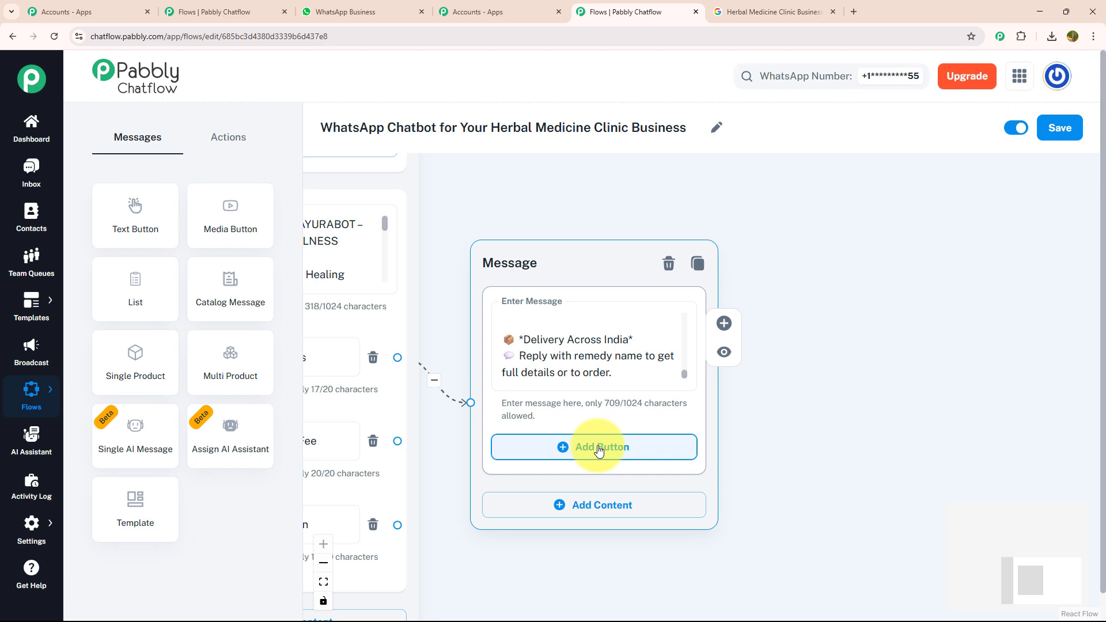
Add "Talk to a Support" and "Menu" buttons to the remedies message and link Menu back to the welcome Message block.
left_click(599, 451)
left_click(595, 447)
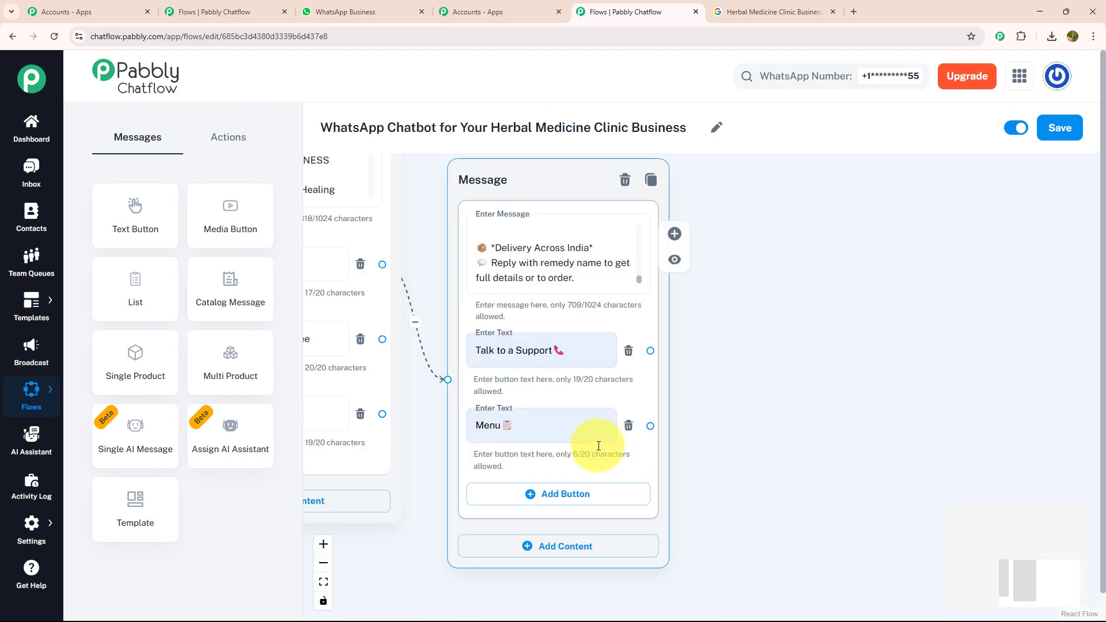
scroll(630, 347, "down", 3)
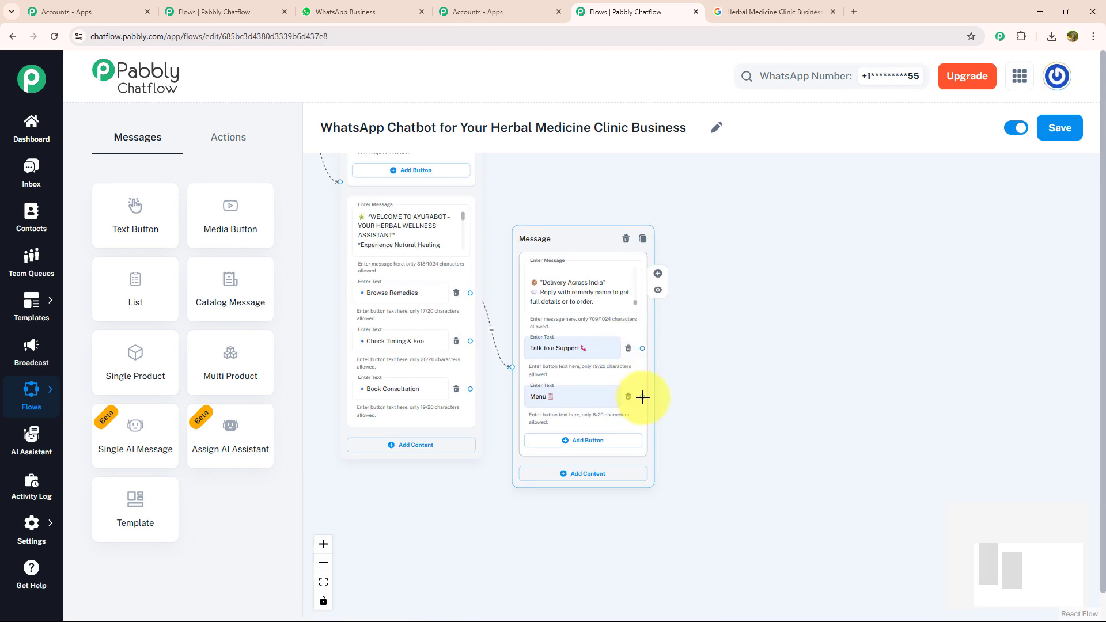
left_click_drag(642, 397, 556, 233)
left_click_drag(785, 217, 560, 194)
left_click_drag(551, 237, 609, 203)
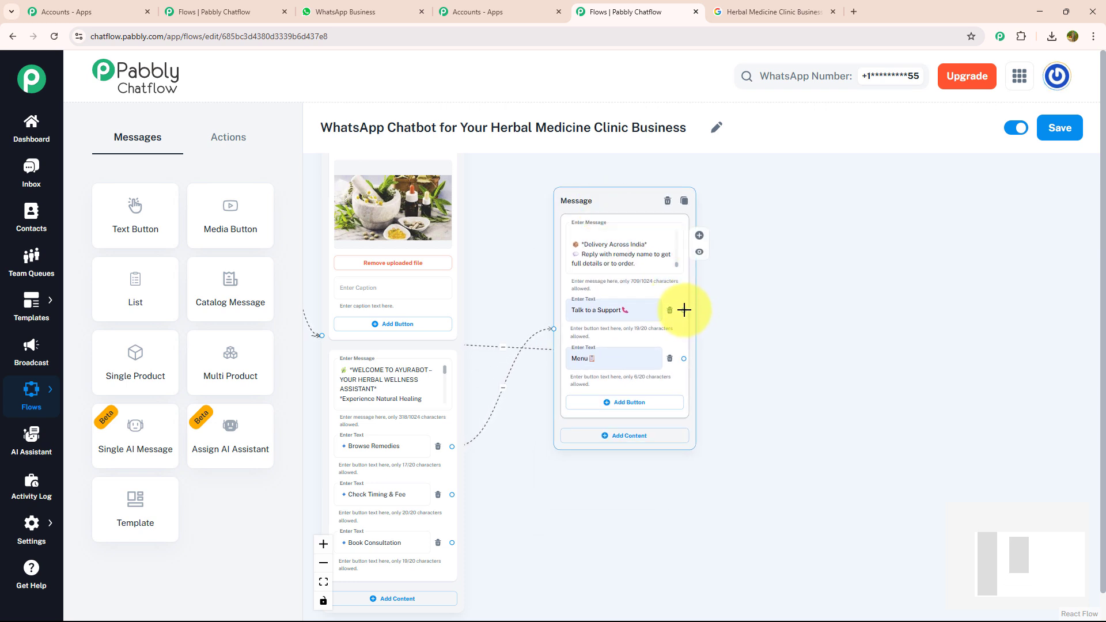
Link Talk to a Support to a new Text + Button message with the team's Monday to Saturday, 10 AM–7 PM availability text, and preview it.
left_click_drag(684, 310, 806, 221)
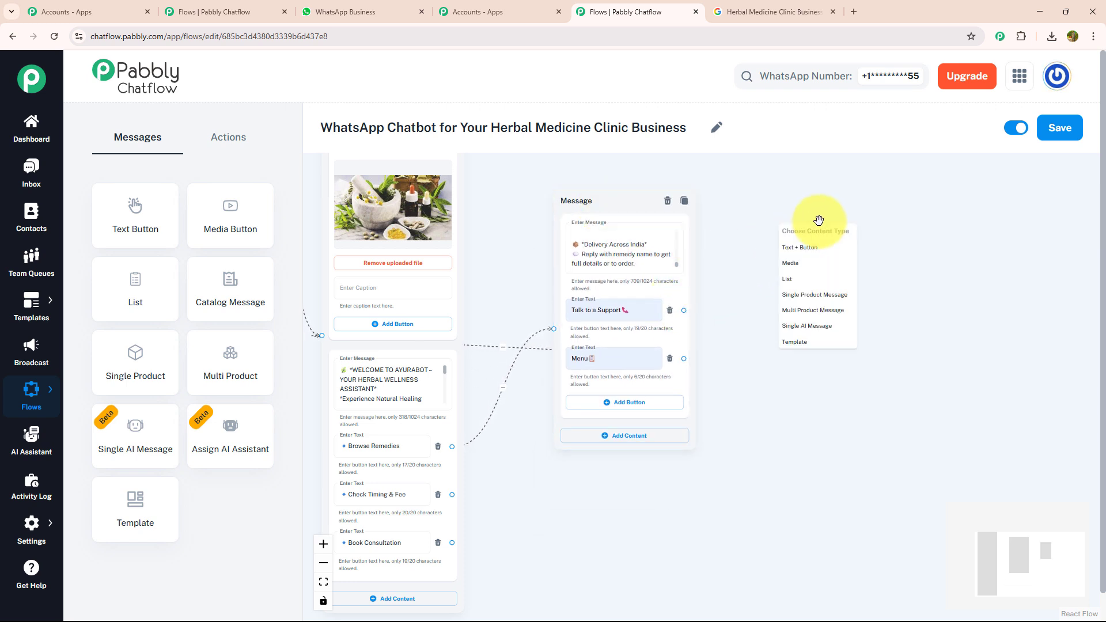
left_click(805, 248)
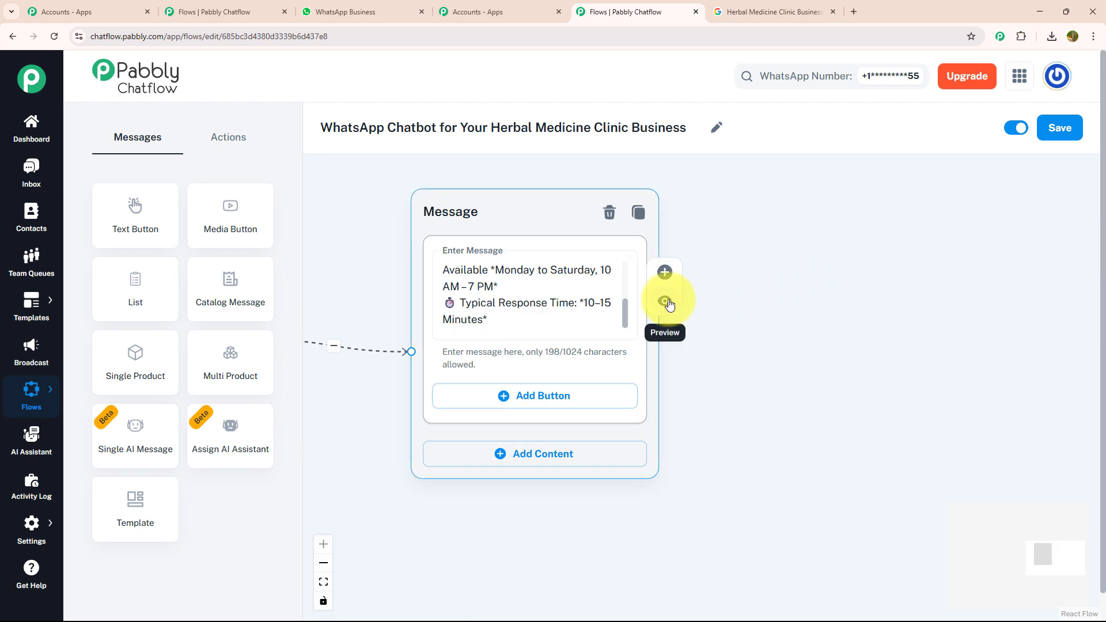
left_click(665, 301)
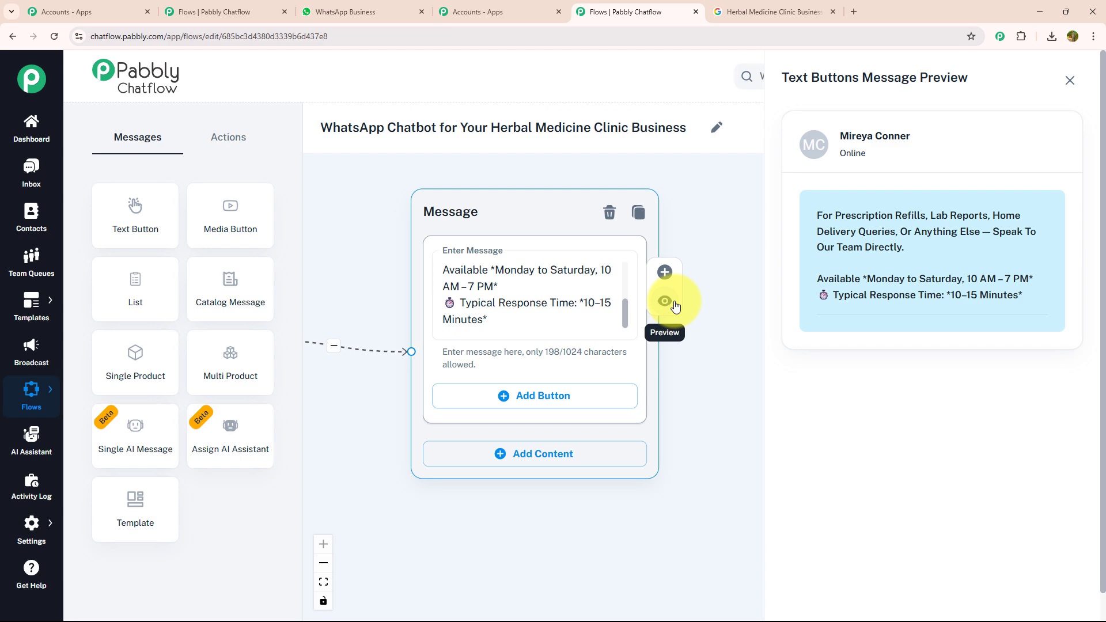
Link Check Timing & Fee to a new Text + Button message with consultation timings and fees plus "Menu" and "Talk to Support" buttons, and preview it.
left_click_drag(612, 446, 661, 413)
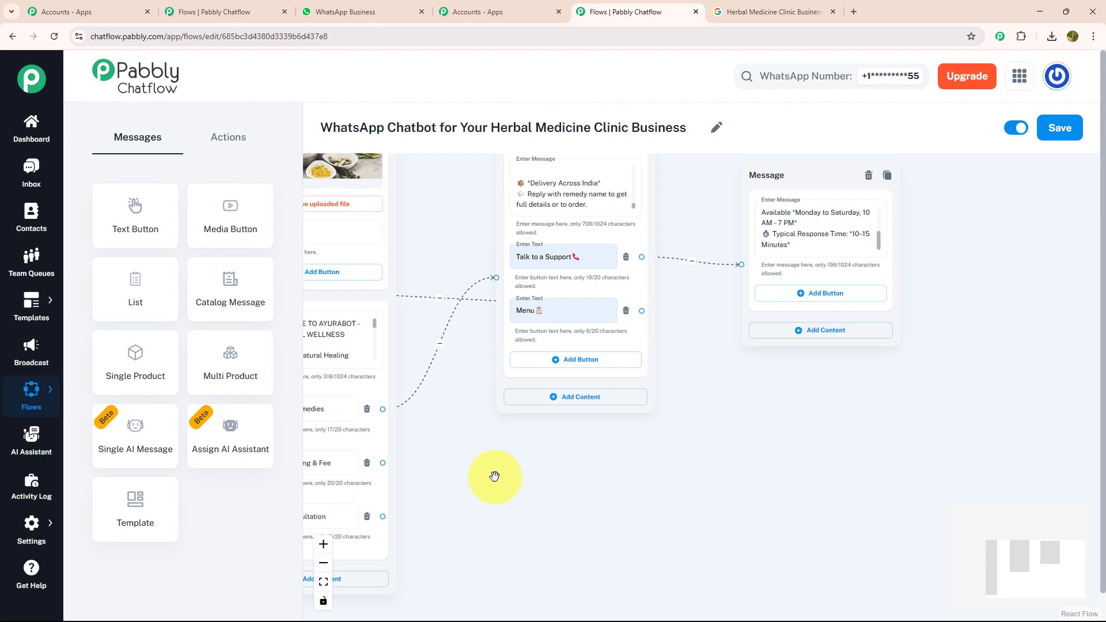
scroll(608, 418, "up", 2)
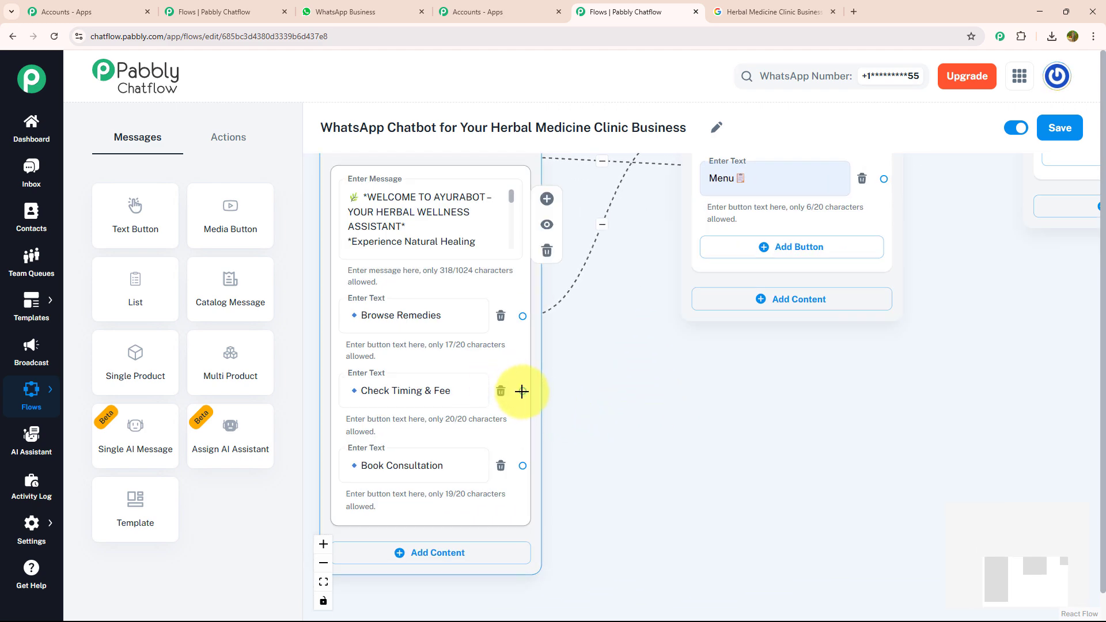
left_click_drag(522, 391, 794, 373)
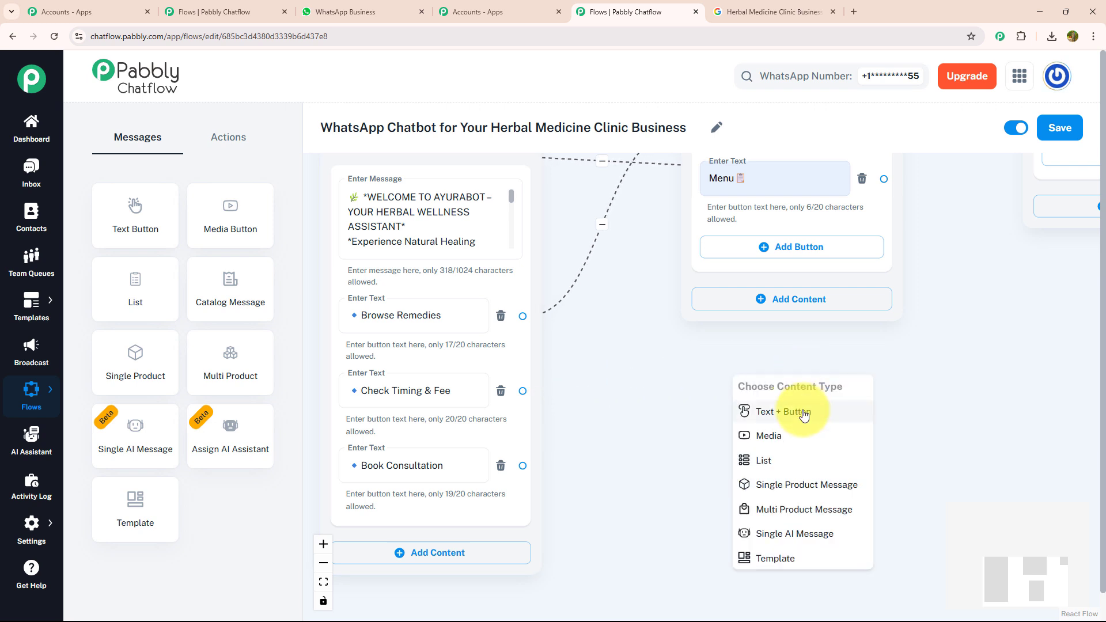
left_click(804, 413)
left_click(813, 452)
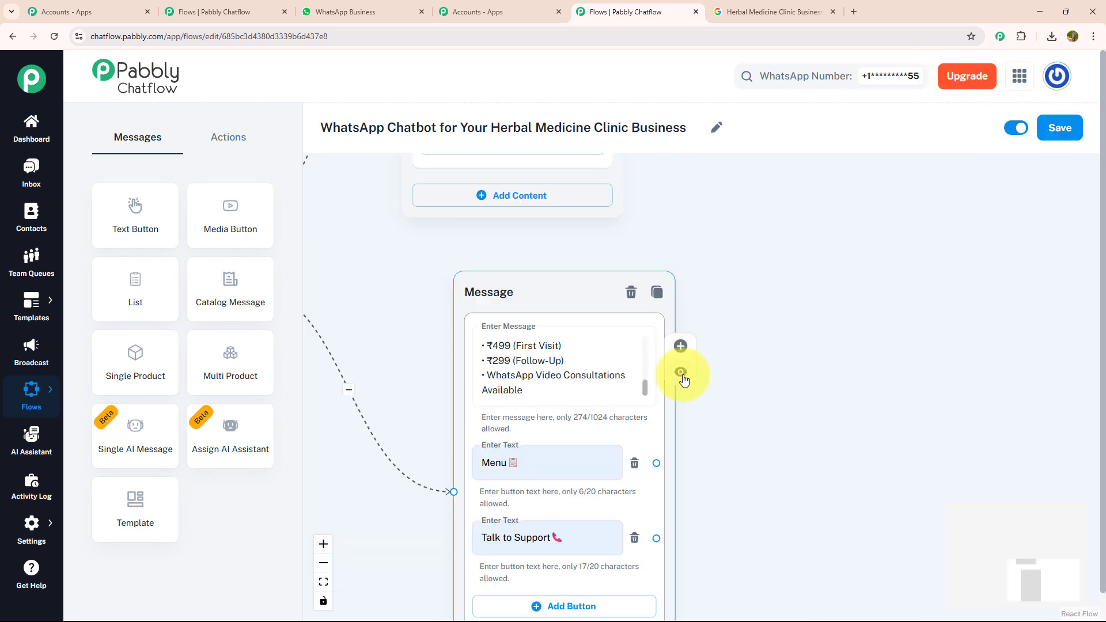
left_click(681, 374)
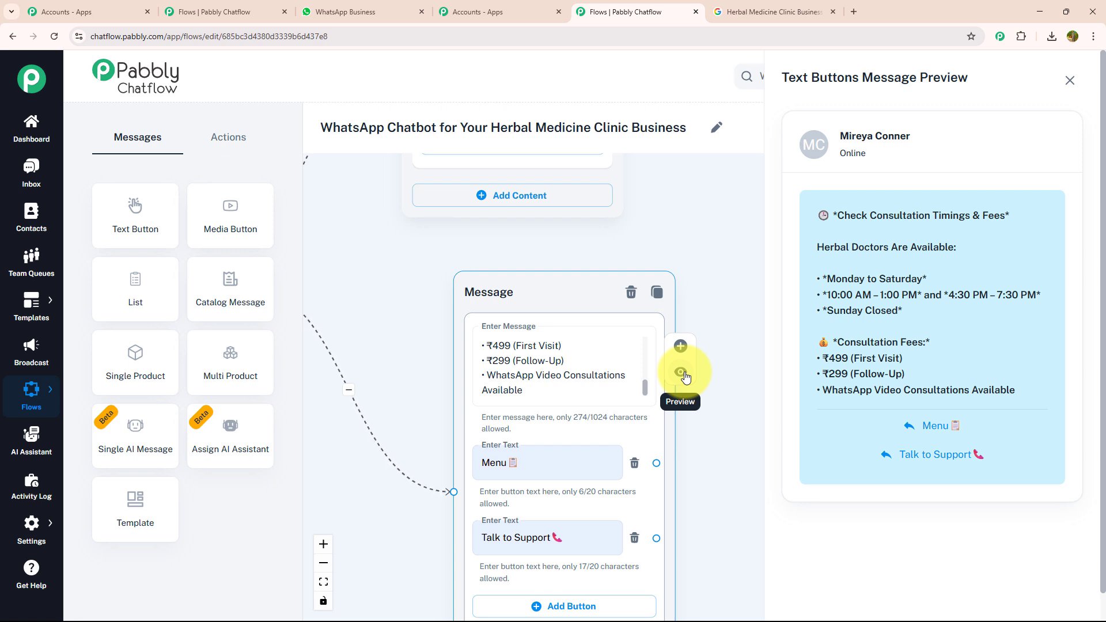
left_click(1069, 83)
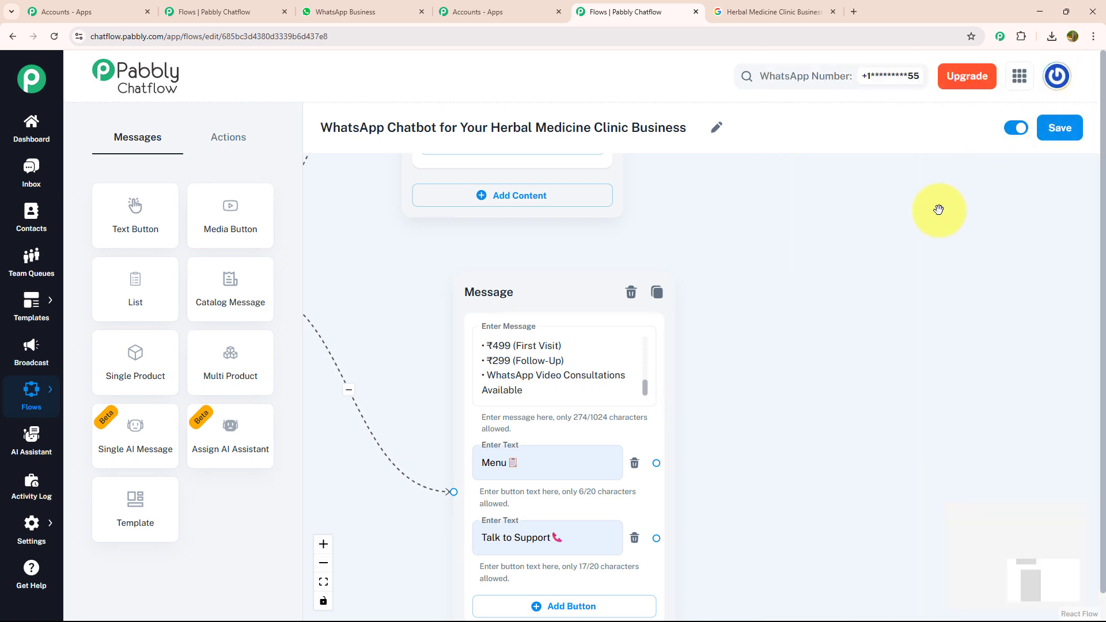
Link the timings message's Menu button to the welcome Message block and its Talk to Support button to the support availability message.
scroll(861, 261, "down", 2)
left_click_drag(755, 387, 736, 280)
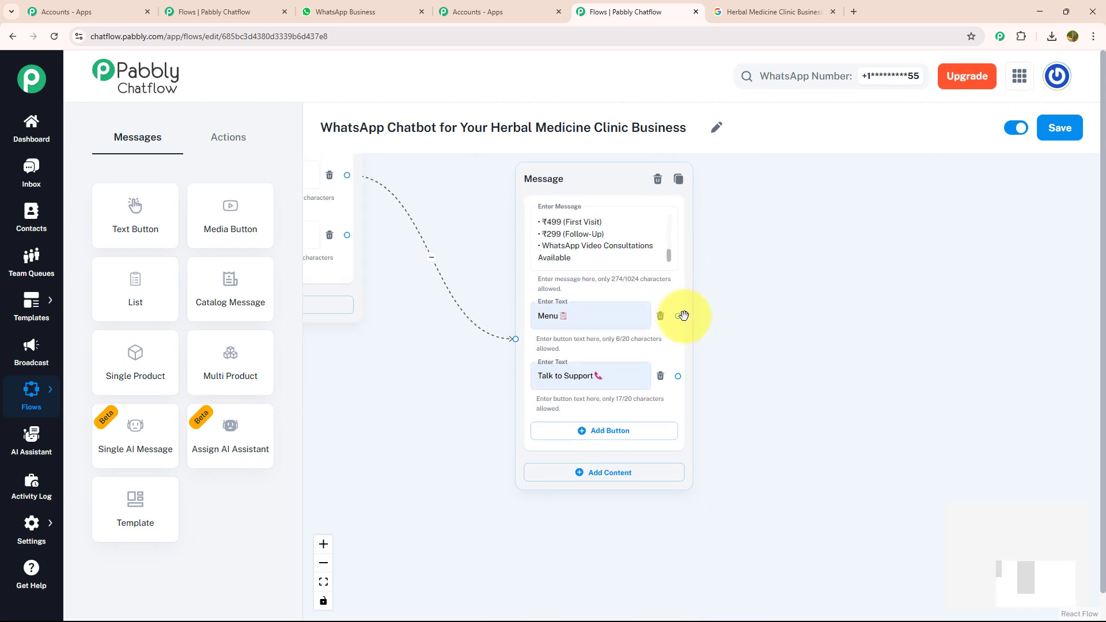
left_click_drag(683, 316, 519, 286)
left_click_drag(560, 368, 561, 370)
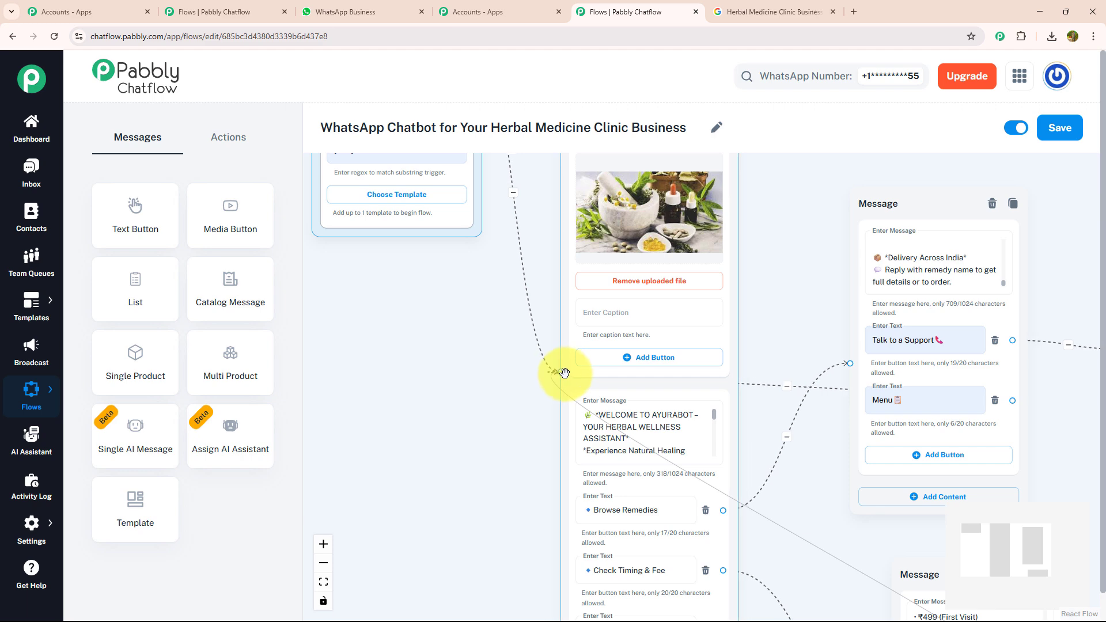
left_click_drag(810, 334, 580, 145)
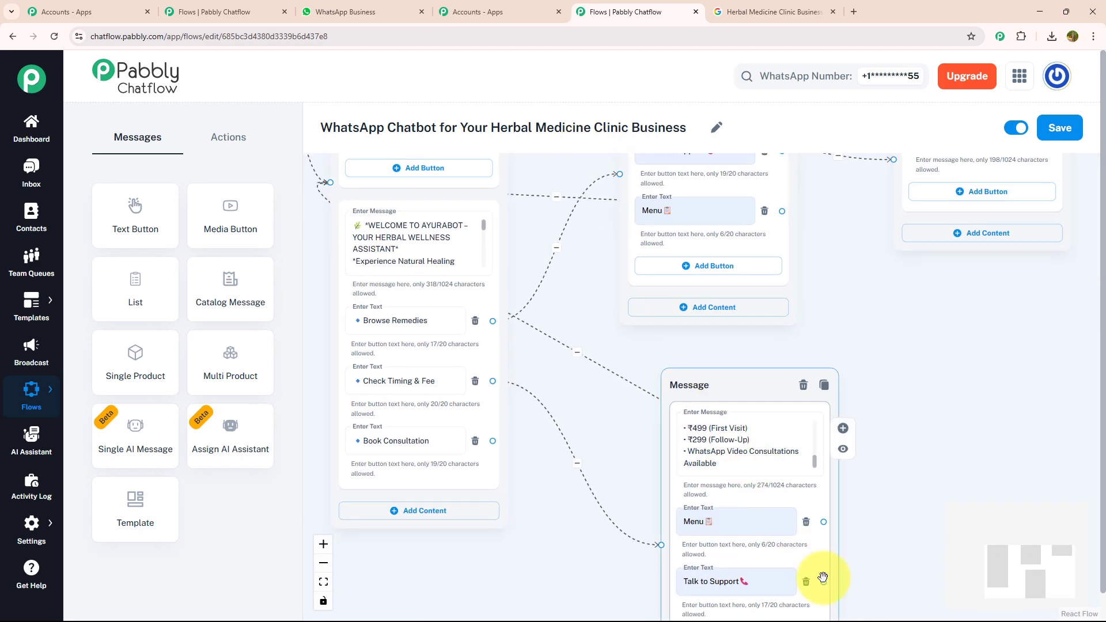
left_click_drag(823, 583, 898, 227)
left_click_drag(899, 228, 897, 226)
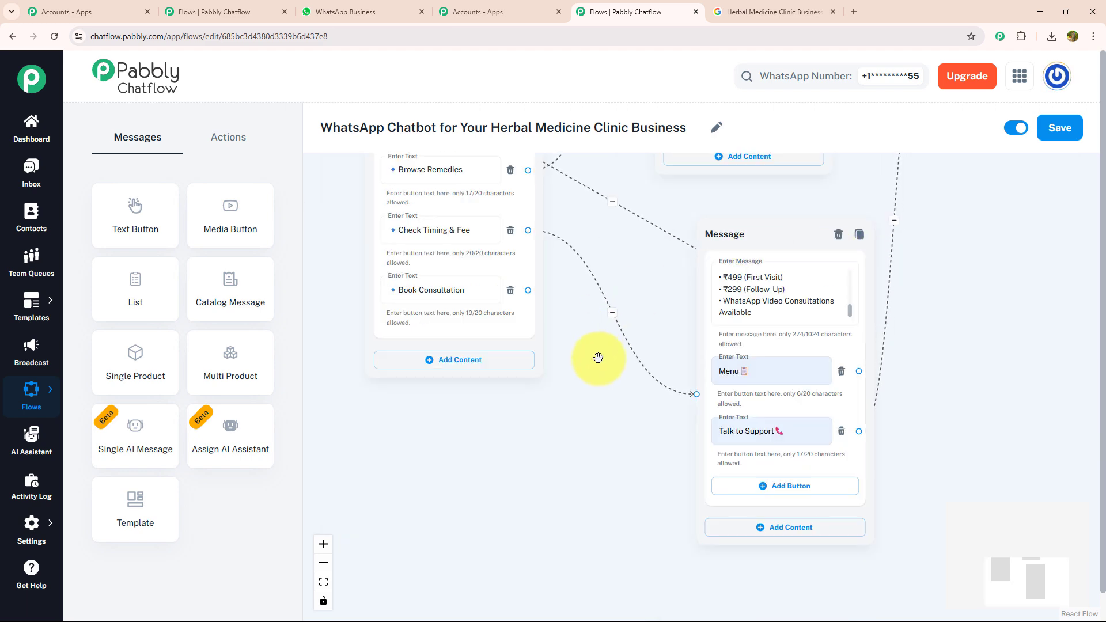
Add an Ask Question action below the welcome block's replies and link the Book Consultation button to it.
scroll(579, 387, "up", 3)
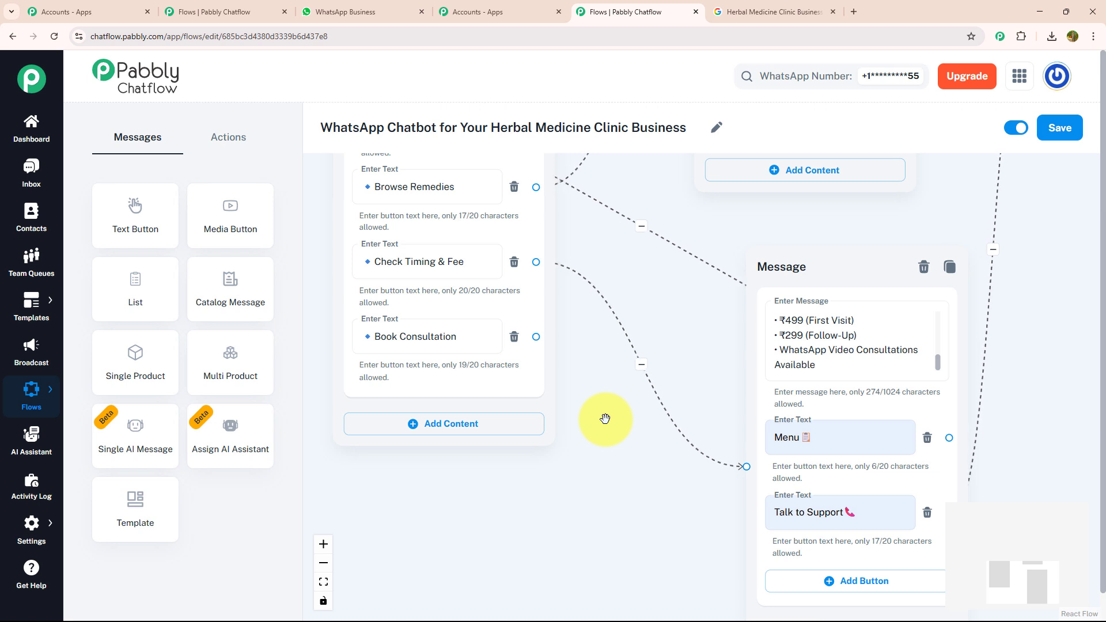
left_click(232, 139)
left_click_drag(222, 285, 649, 468)
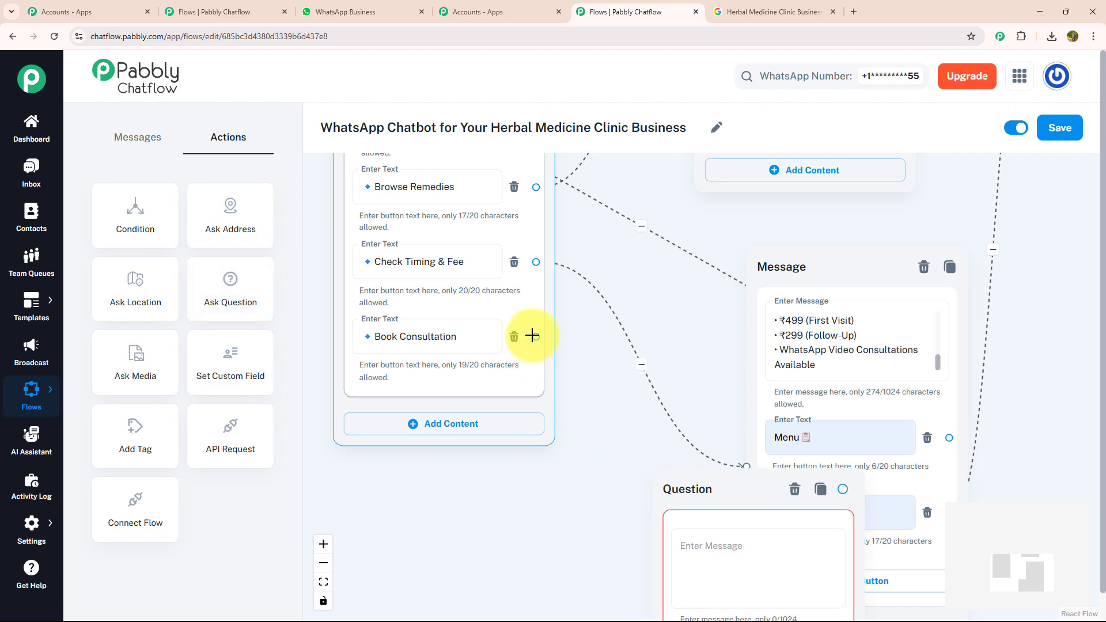
left_click_drag(531, 335, 654, 438)
Fill the new question's message with the herbal consultation booking text that asks for "1. *Full Name*".
left_click(629, 334)
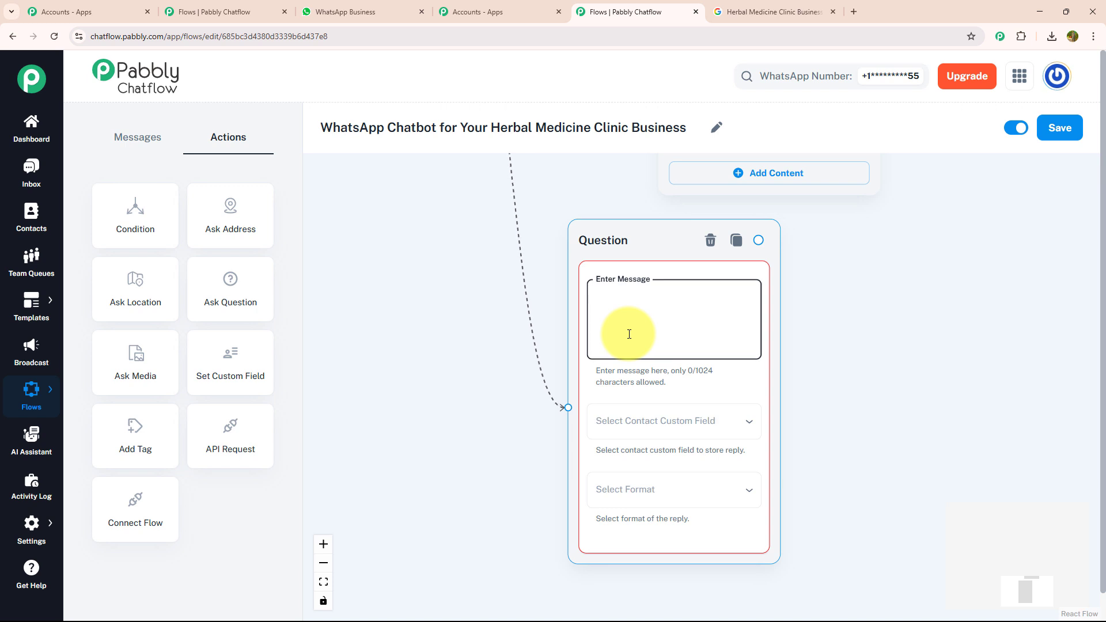
key("ctrl+v")
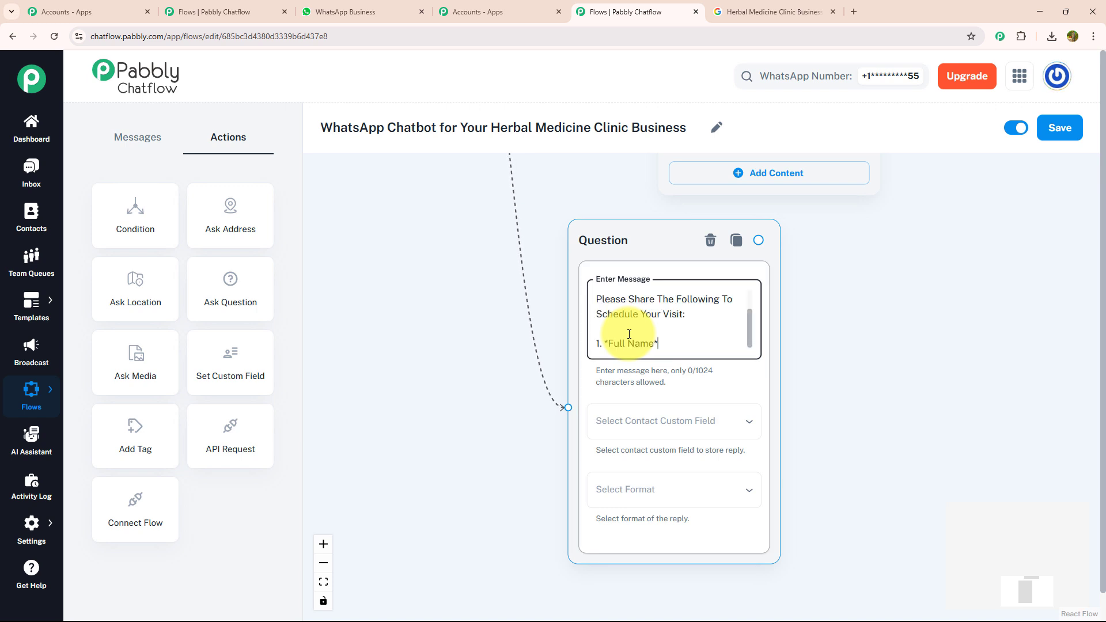
left_click_drag(811, 344, 755, 338)
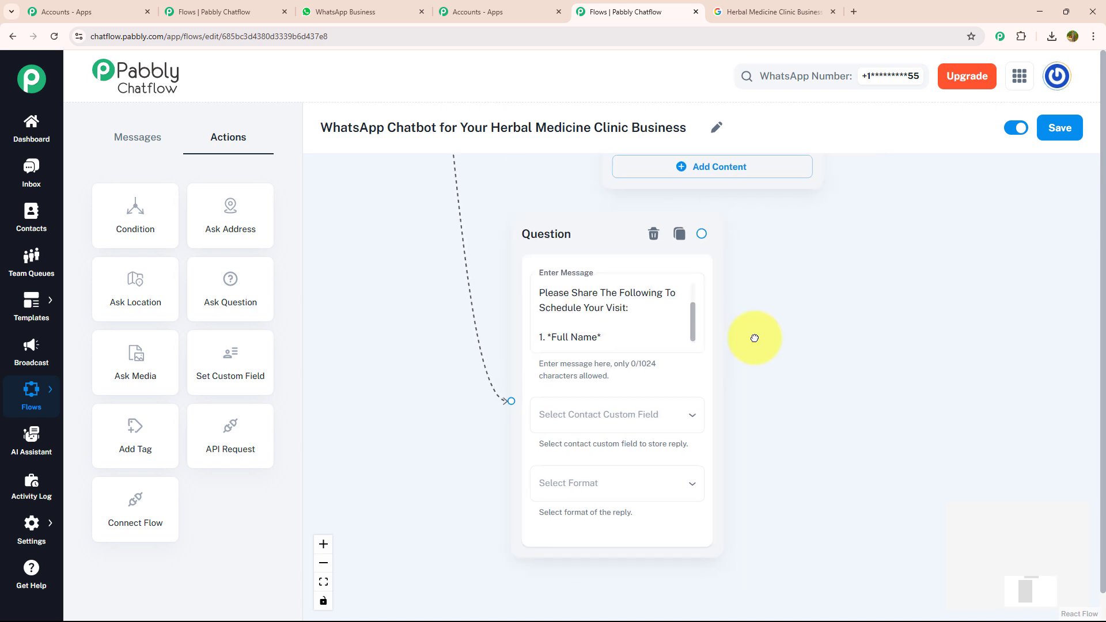
left_click(687, 331)
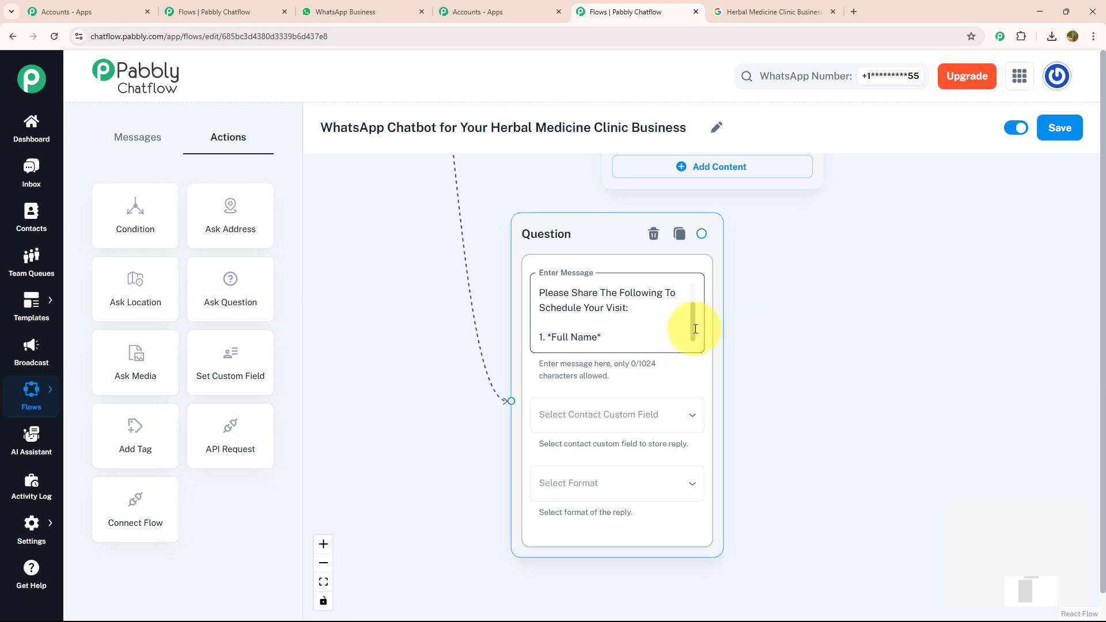
mouse_move(695, 329)
left_mouse_down()
mouse_move(681, 296)
mouse_move(679, 338)
left_mouse_up()
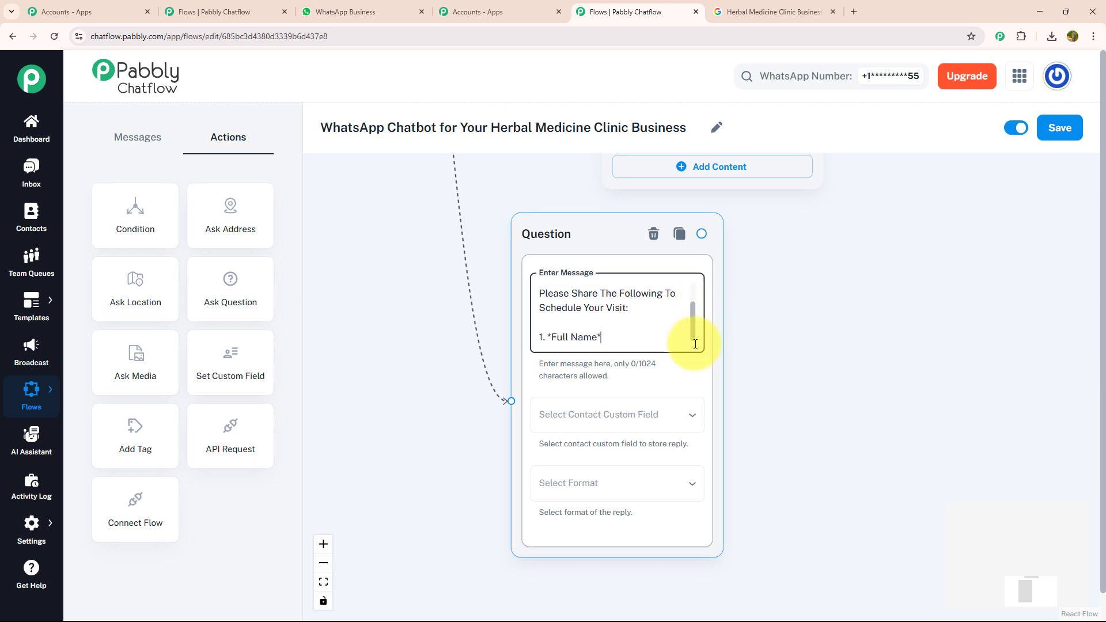
Store the full name question's reply in the contact custom field name and set its format to Any.
left_click(654, 413)
scroll(637, 375, "down", 10)
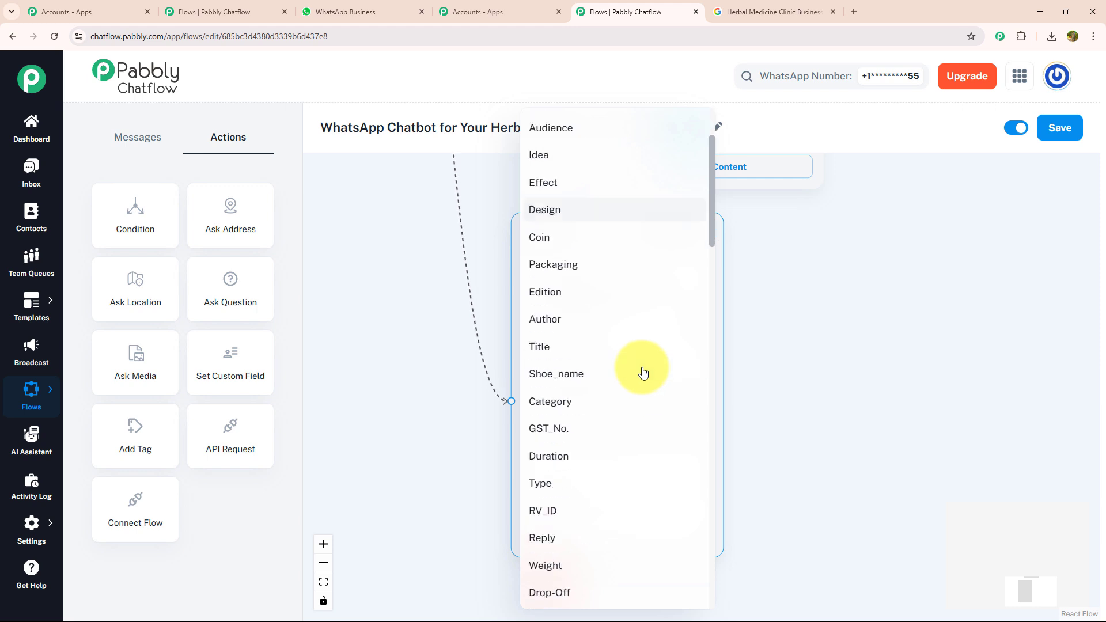
left_click(576, 349)
left_click(593, 481)
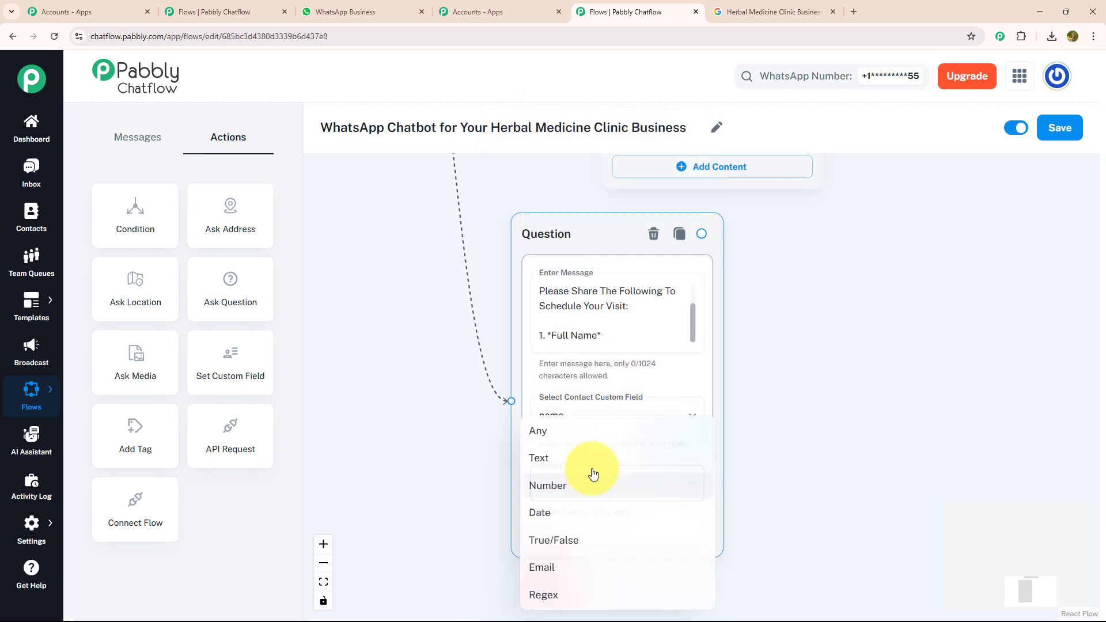
left_click(585, 430)
Link the full name question to a new Ask Question action reading "Please Share: 2. *Preferred Time Slot*", with custom field Time_slot and format Any.
left_click_drag(771, 353, 564, 354)
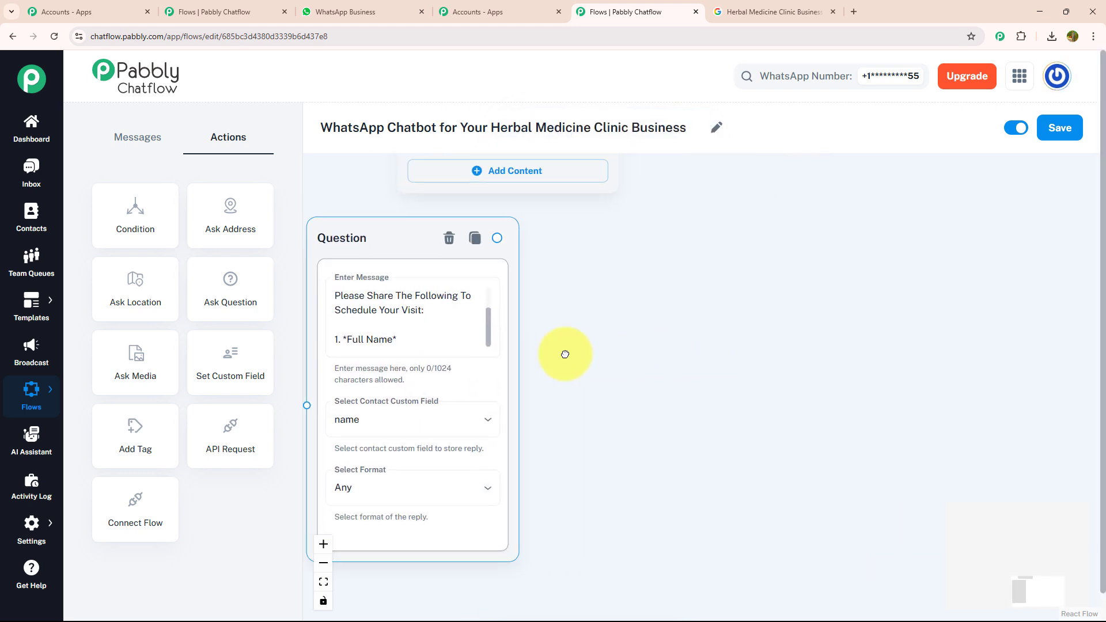
left_click(565, 354)
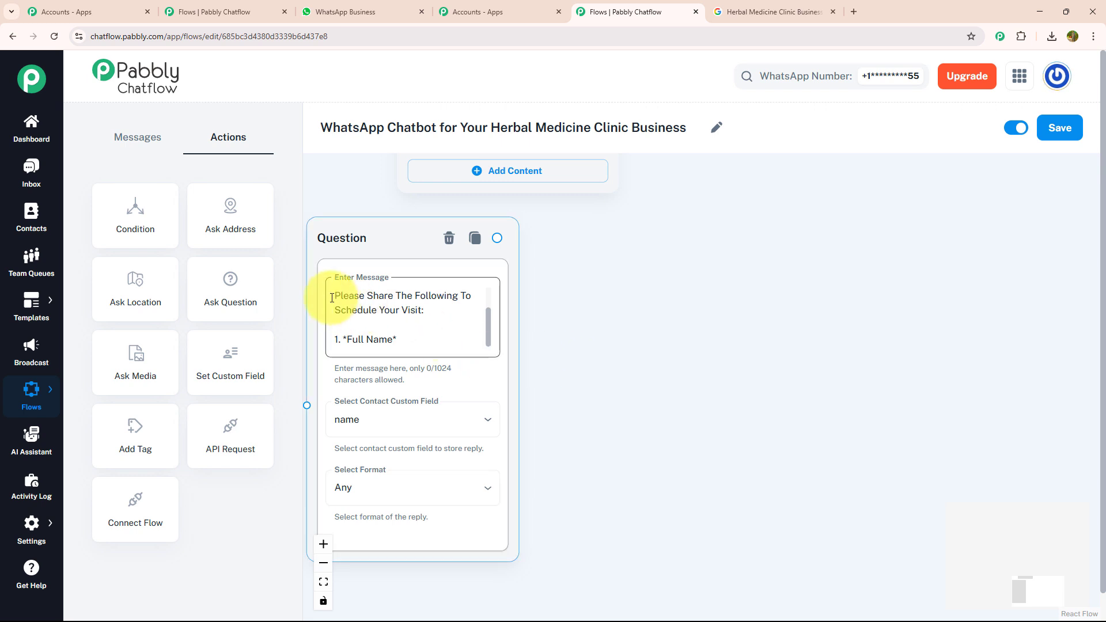
left_click_drag(212, 279, 643, 260)
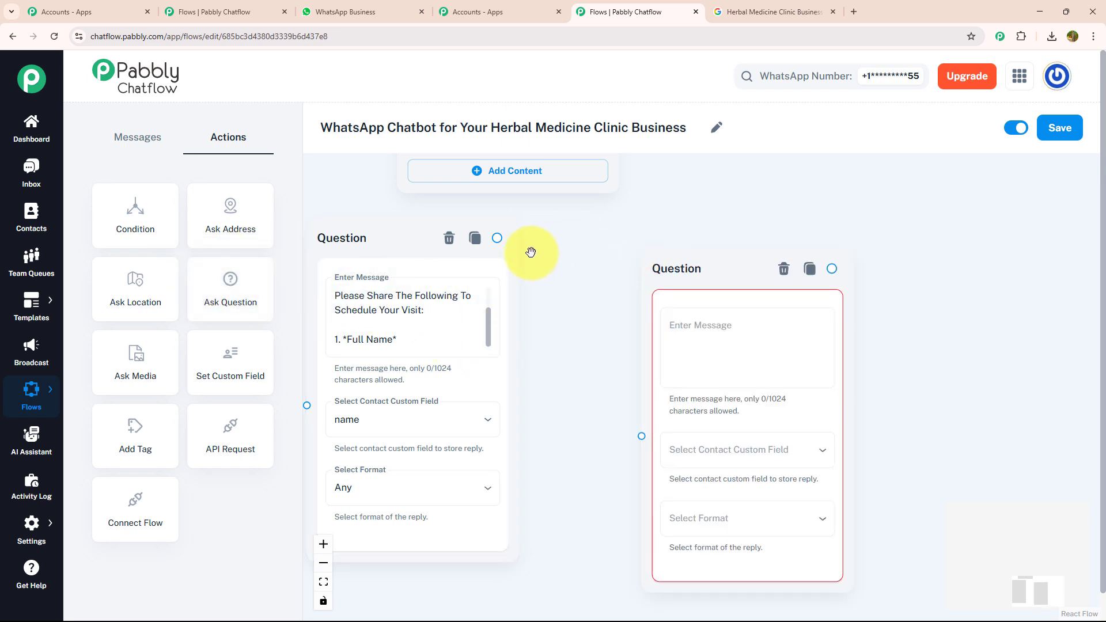
left_click_drag(498, 238, 639, 435)
left_click(682, 350)
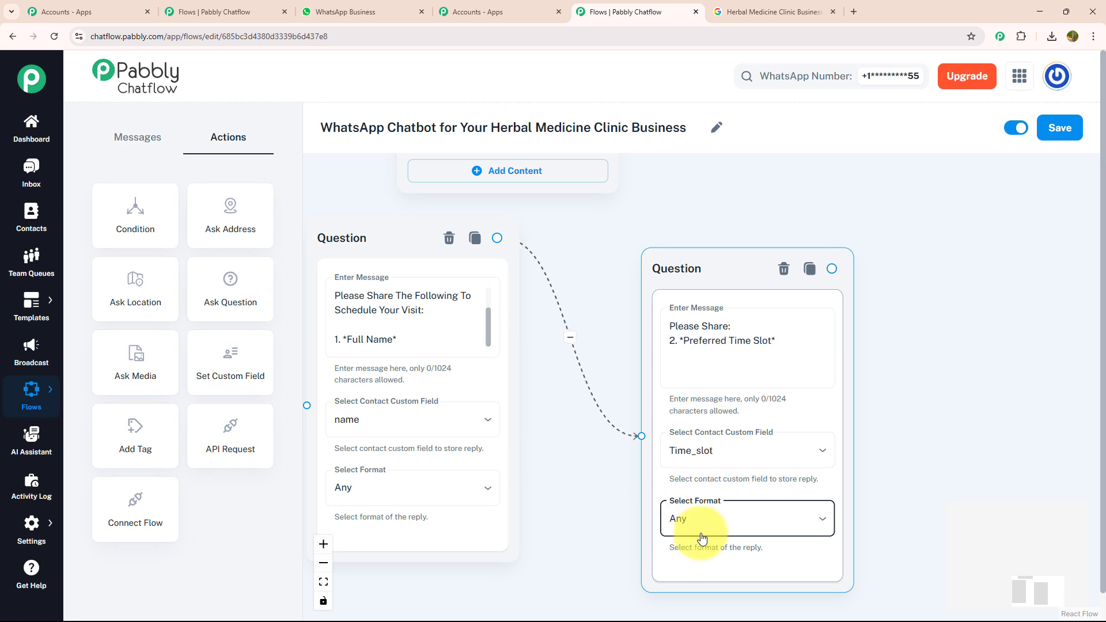
Link the time slot question to a new Ask Question action reading "Please Share: 3. *In-Person or Video Call*", with custom field Consultation and format Any.
left_click_drag(846, 398, 668, 395)
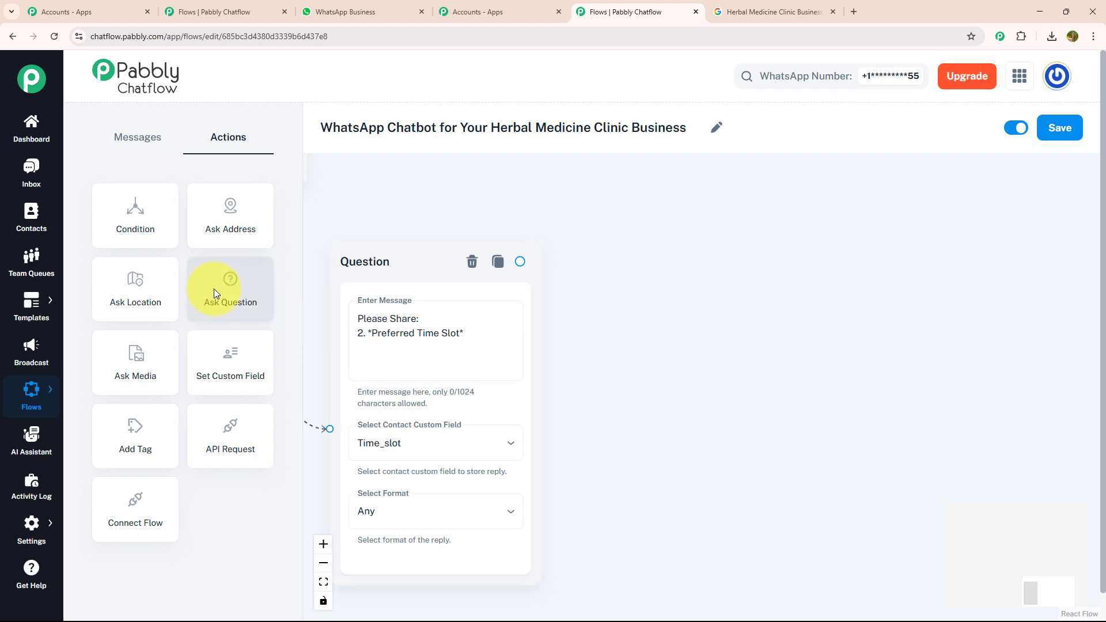
left_click_drag(217, 289, 668, 236)
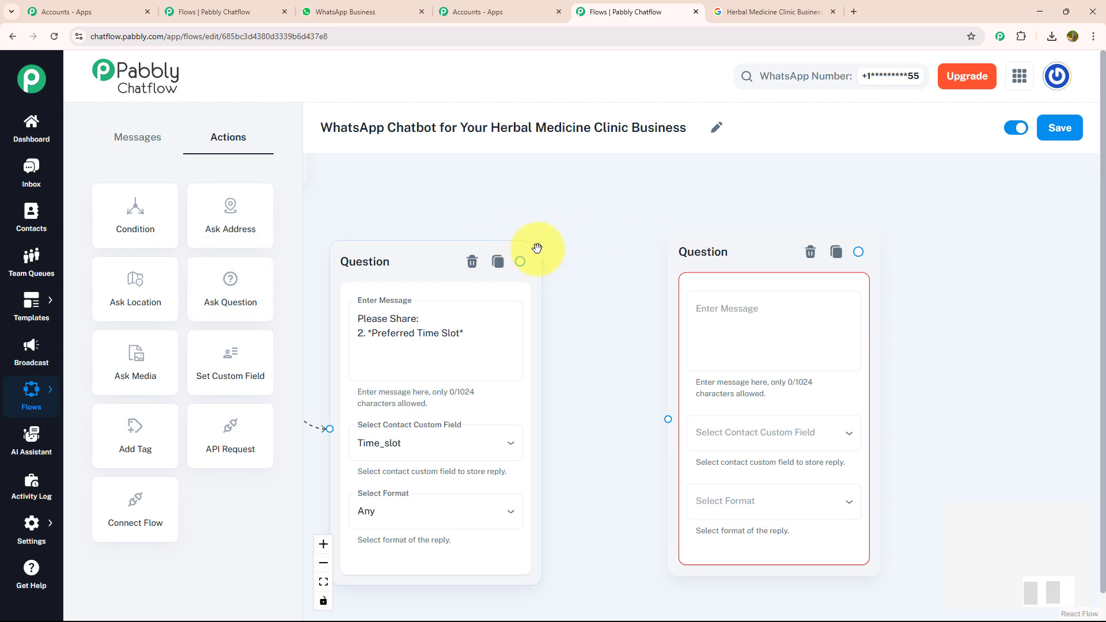
left_click_drag(520, 261, 671, 425)
left_click(735, 305)
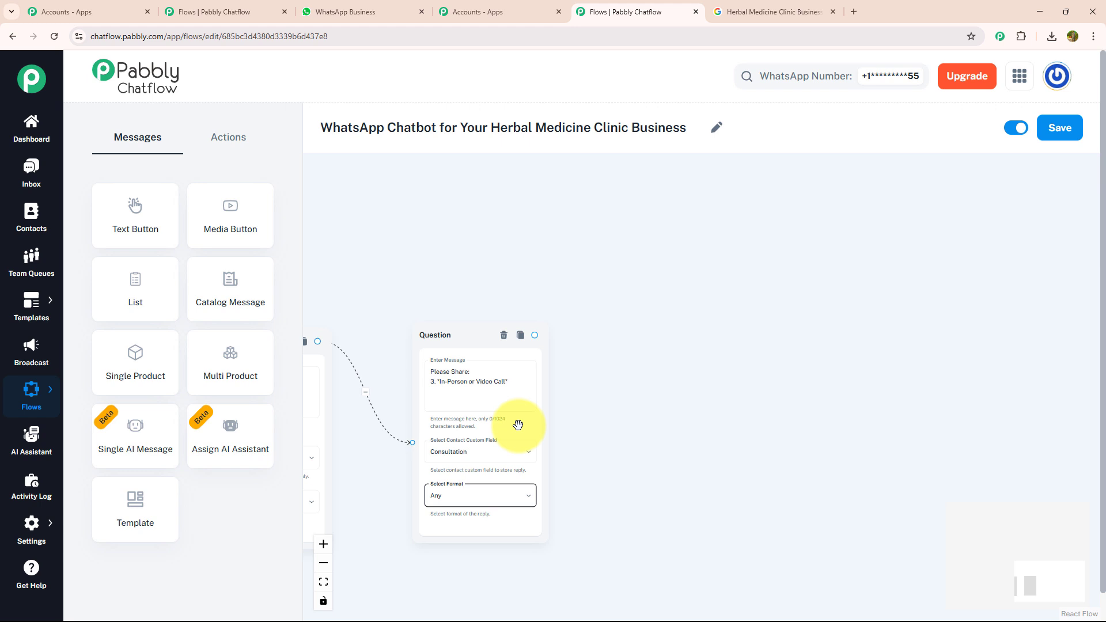
scroll(538, 395, "up", 3)
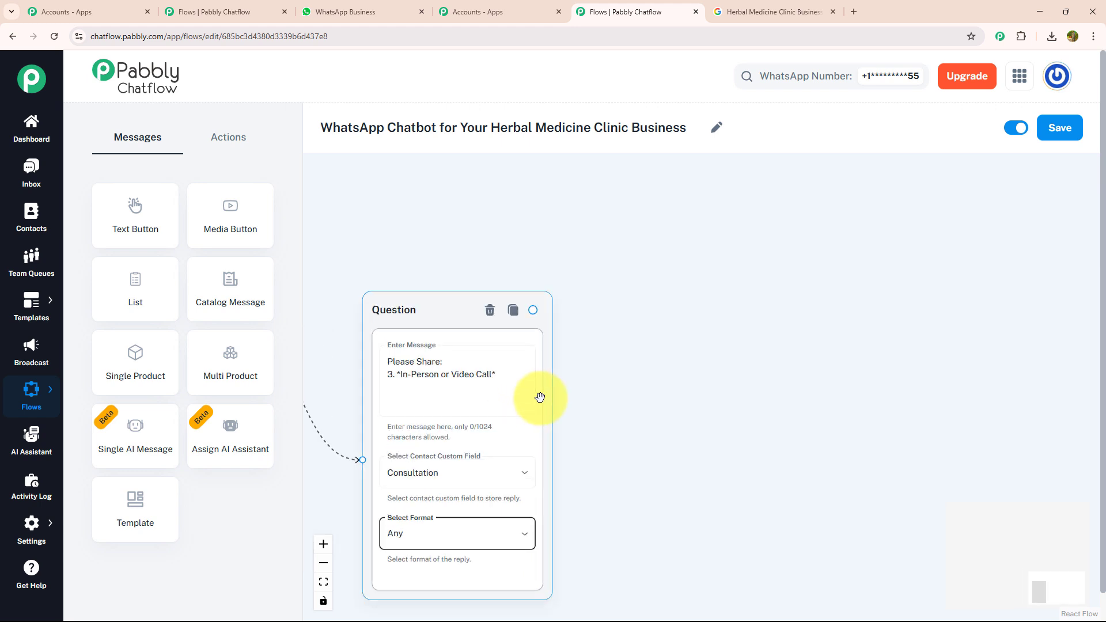
Add a fourth Ask Question action beside the In-Person or Video Call question and link that question to it.
scroll(539, 397, "up", 2)
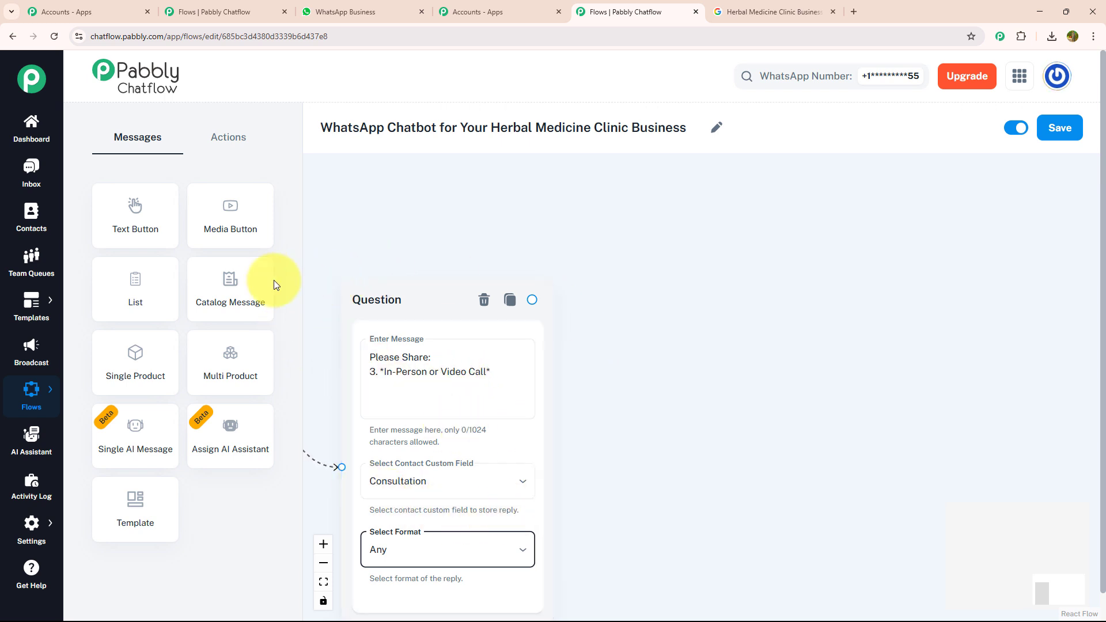
left_click(228, 137)
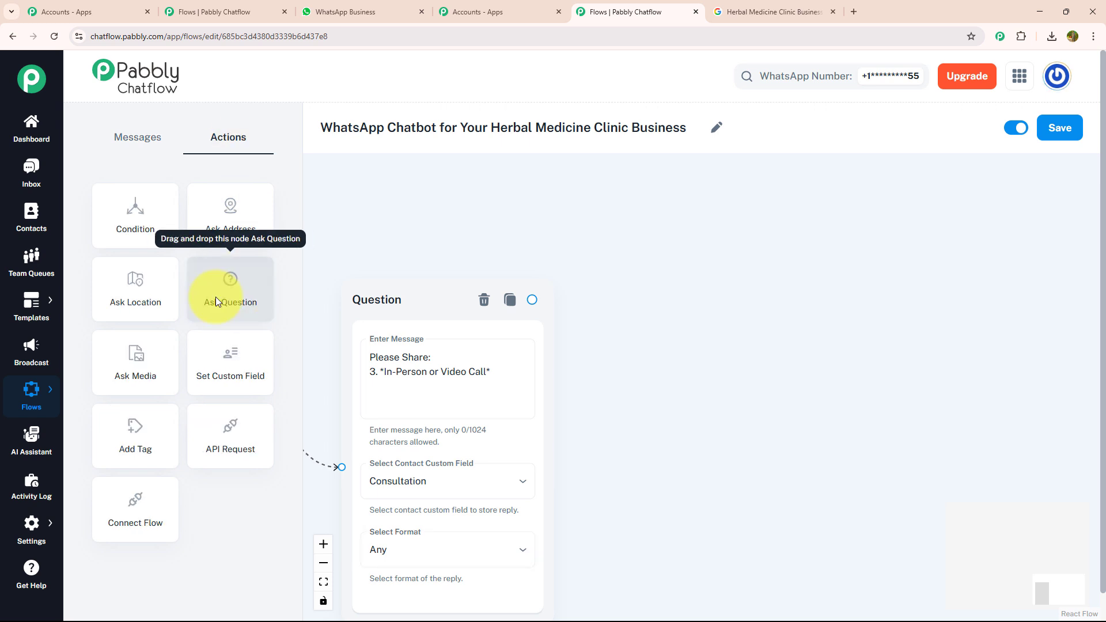
left_click_drag(216, 298, 697, 253)
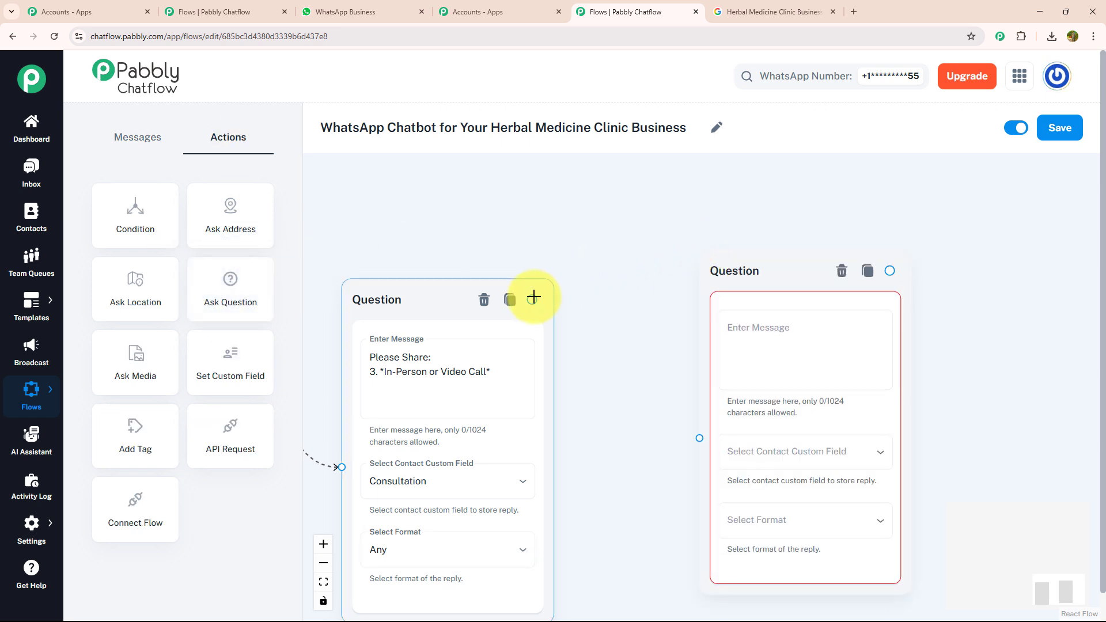
left_click_drag(533, 297, 699, 438)
left_click_drag(723, 259, 723, 215)
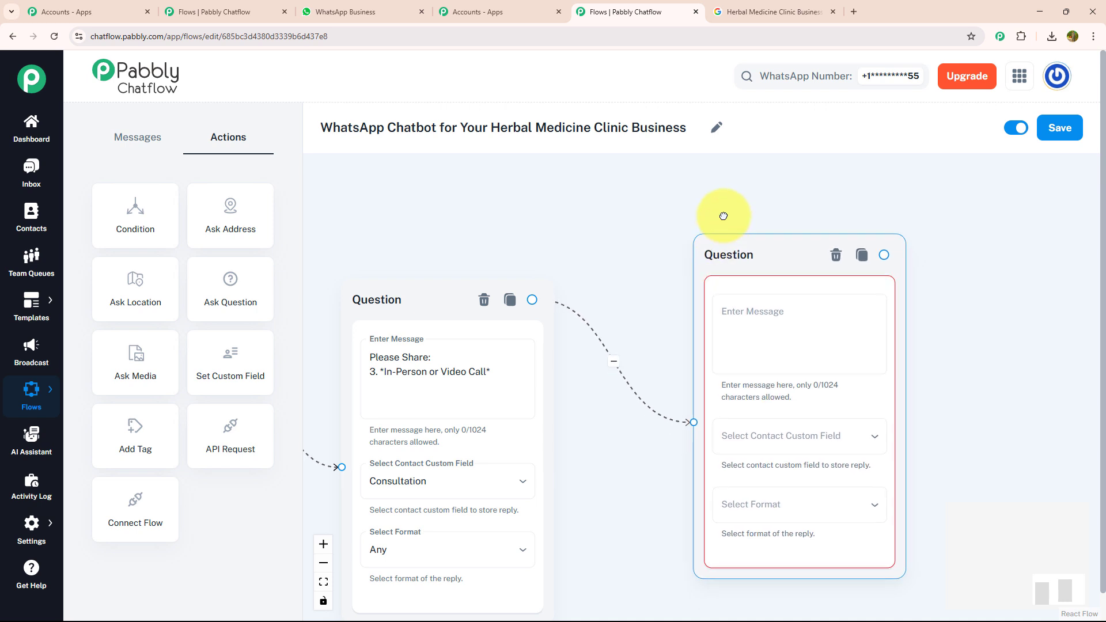
Fill the fourth question with "Please Share: 4. *Primary Concern or Symptoms*", store the reply in concern, and set the format to Any.
left_click(744, 264)
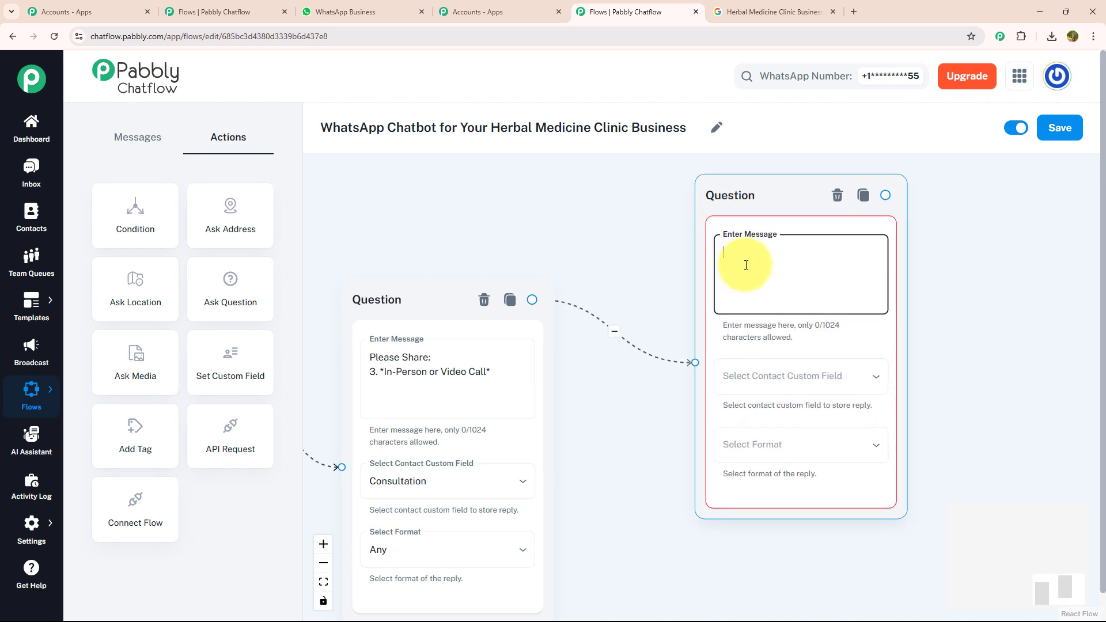
type("Please Share: 4. *Primary Concern or Symptoms*")
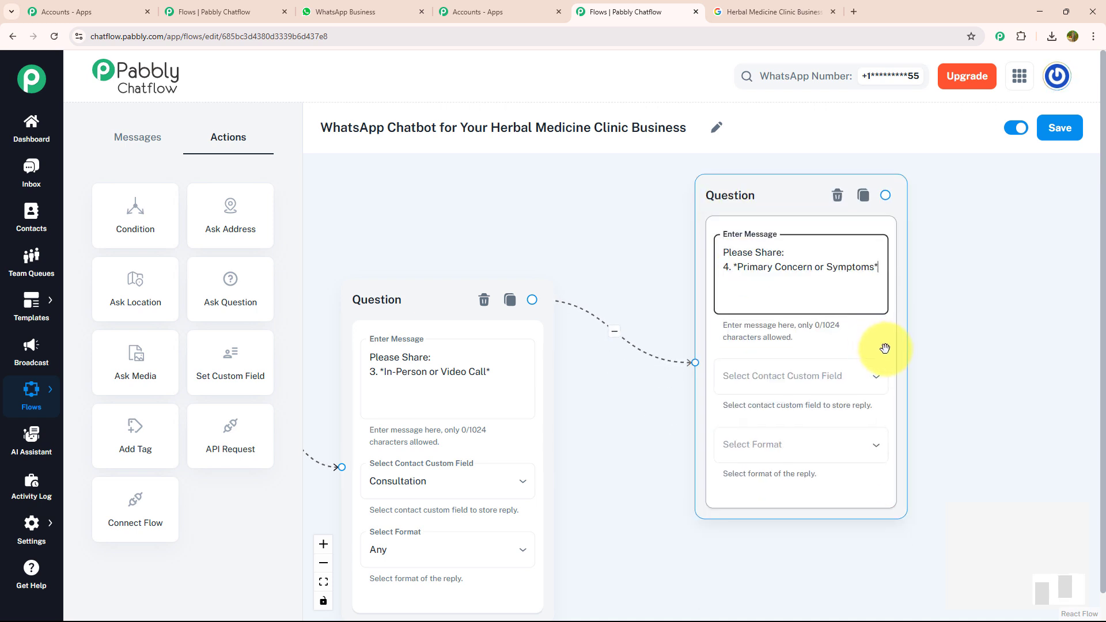
left_click(843, 385)
scroll(842, 353, "down", 2)
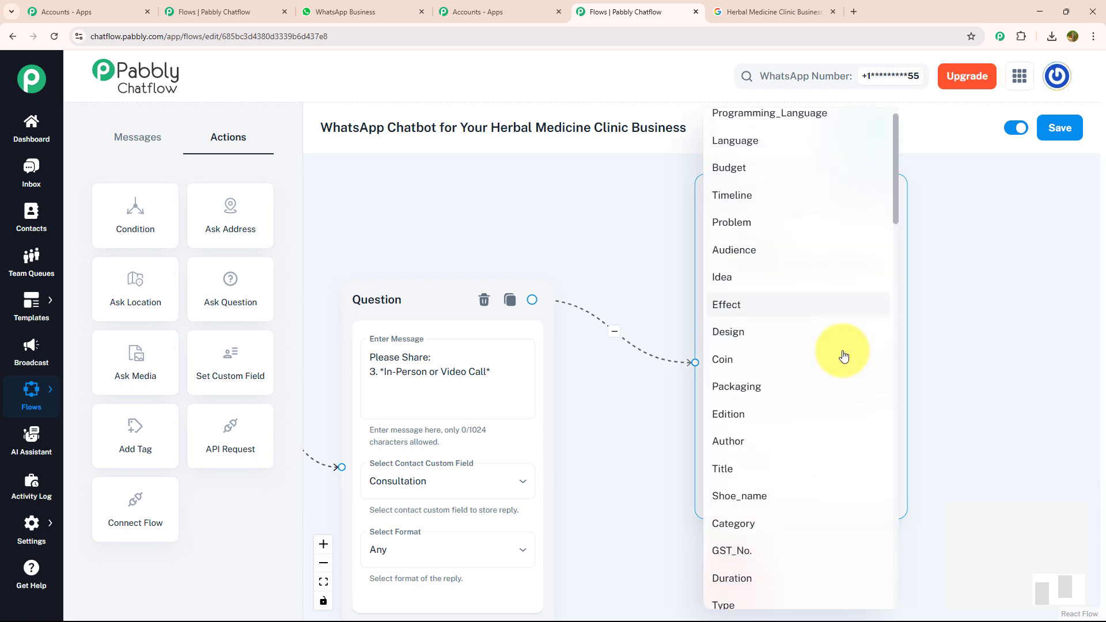
scroll(844, 354, "down", 12)
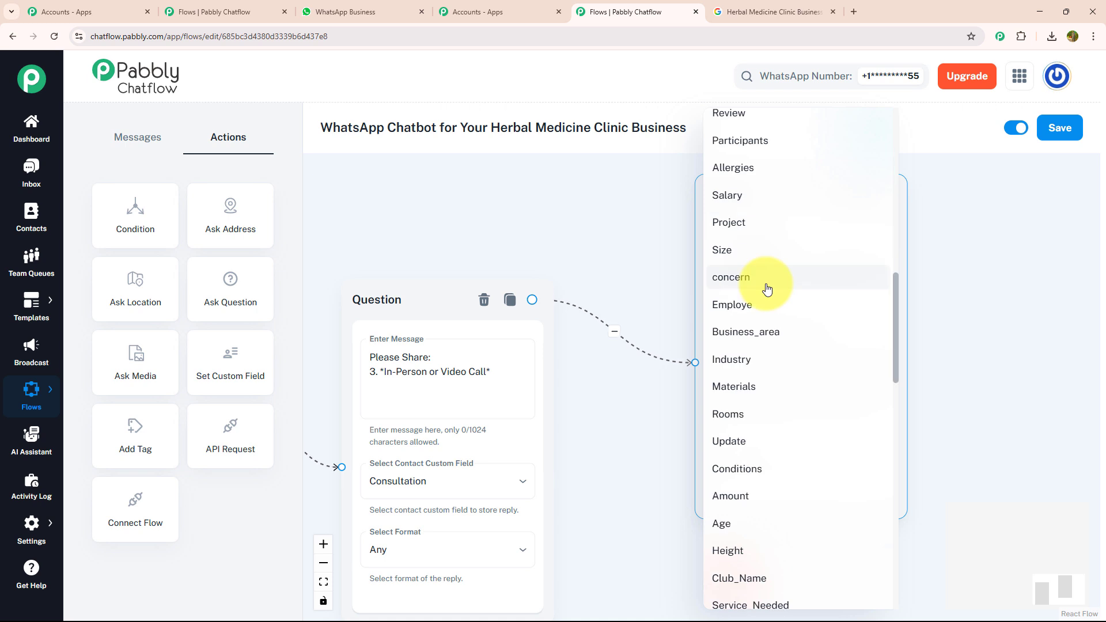
left_click(767, 283)
left_click(864, 445)
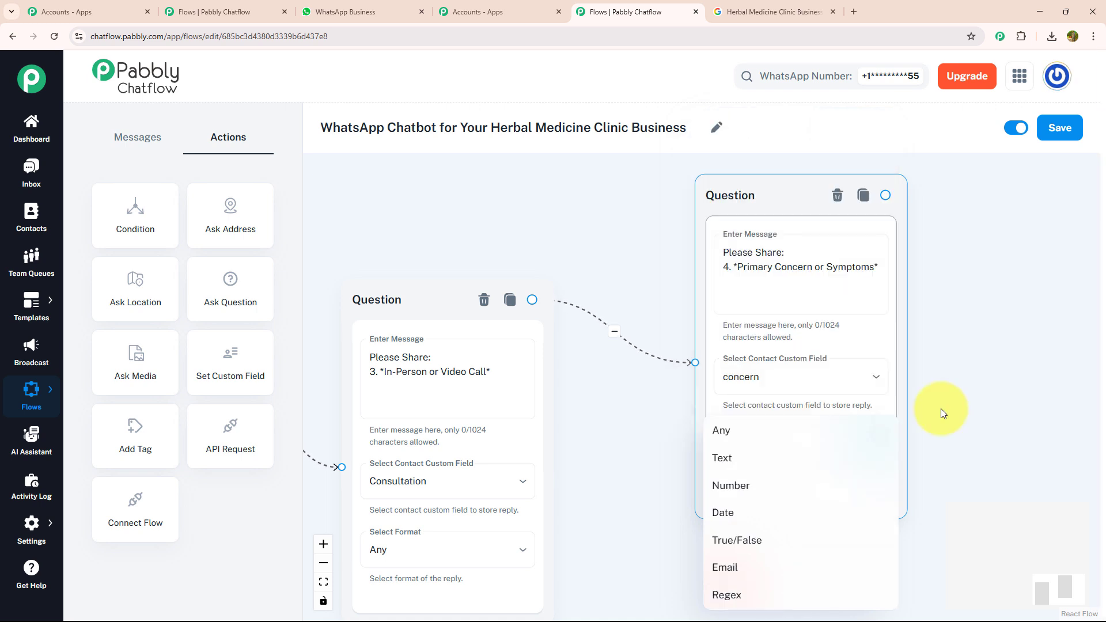
left_click(941, 409)
left_click(879, 449)
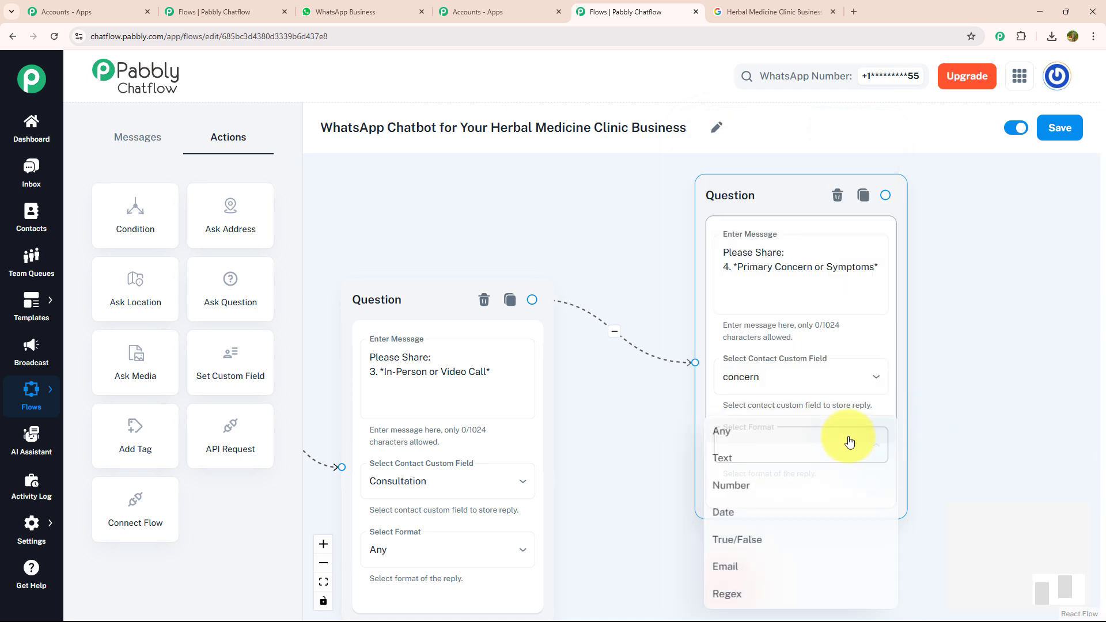
left_click(780, 431)
Link the symptoms question to a new Text + Button message with the confirmation and payment link text plus "Menu" and "Talk to Support" buttons, and preview it.
scroll(921, 354, "down", 3)
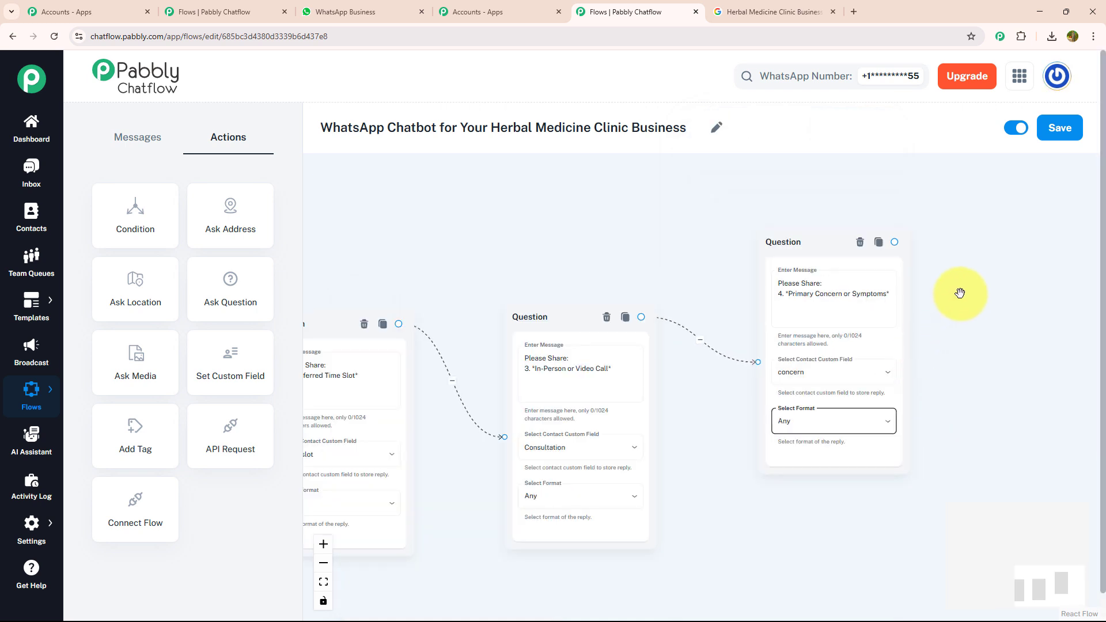
left_click_drag(960, 291, 646, 334)
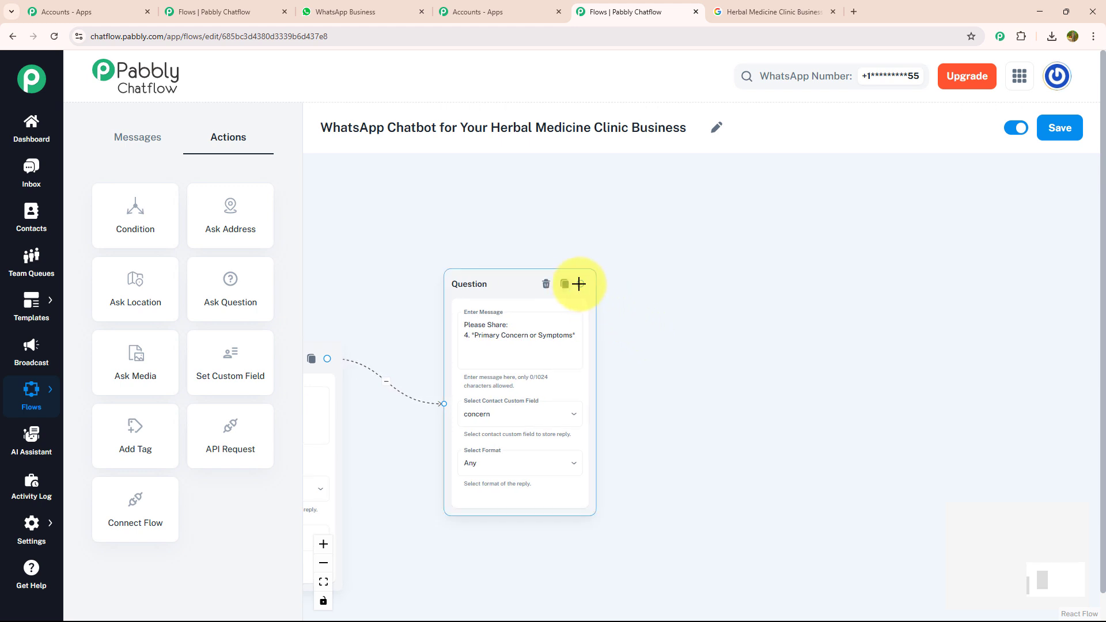
left_click_drag(578, 284, 859, 184)
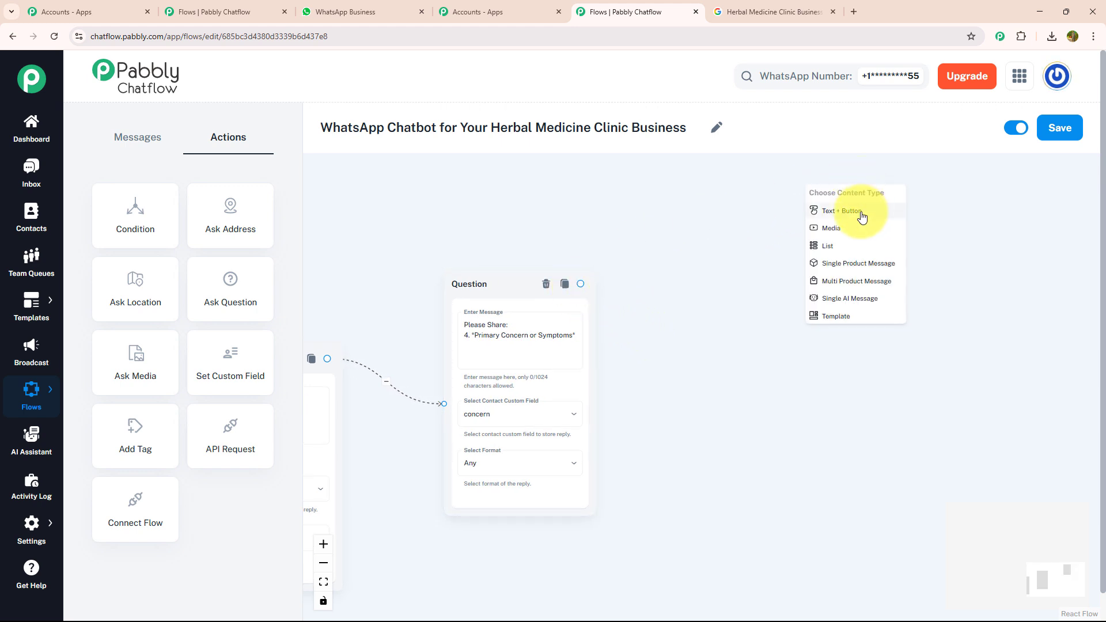
left_click(861, 217)
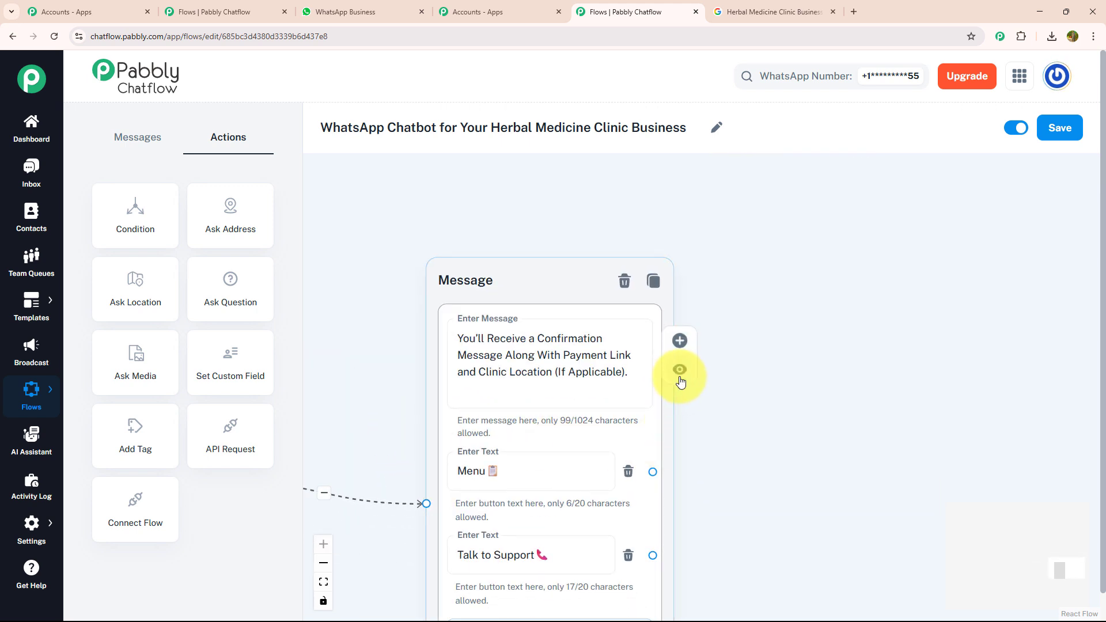
left_click(677, 370)
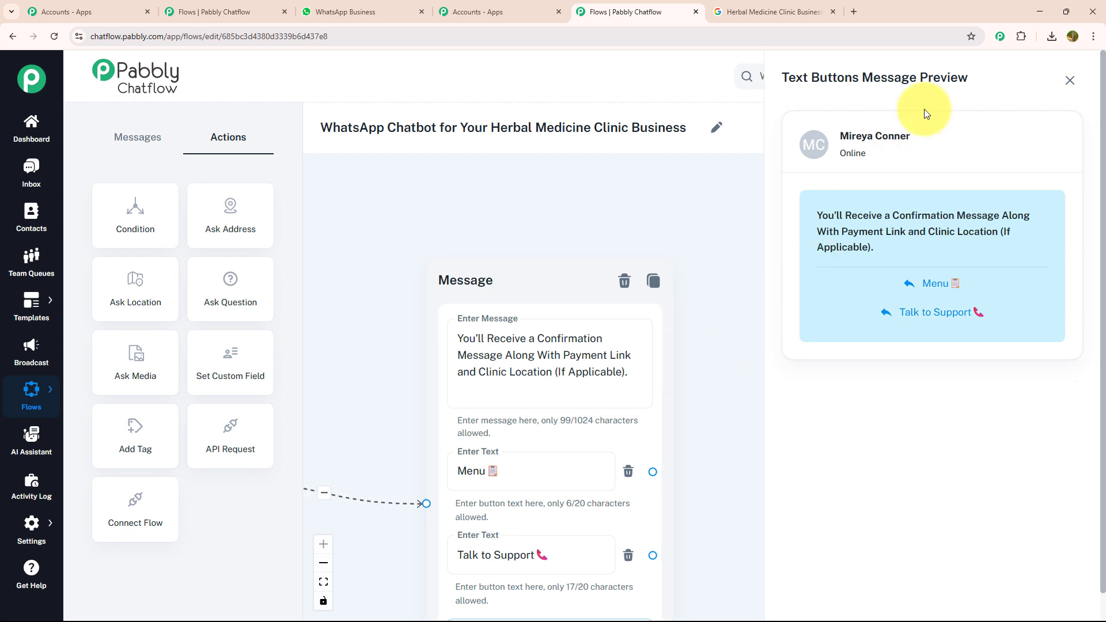
left_click(1069, 81)
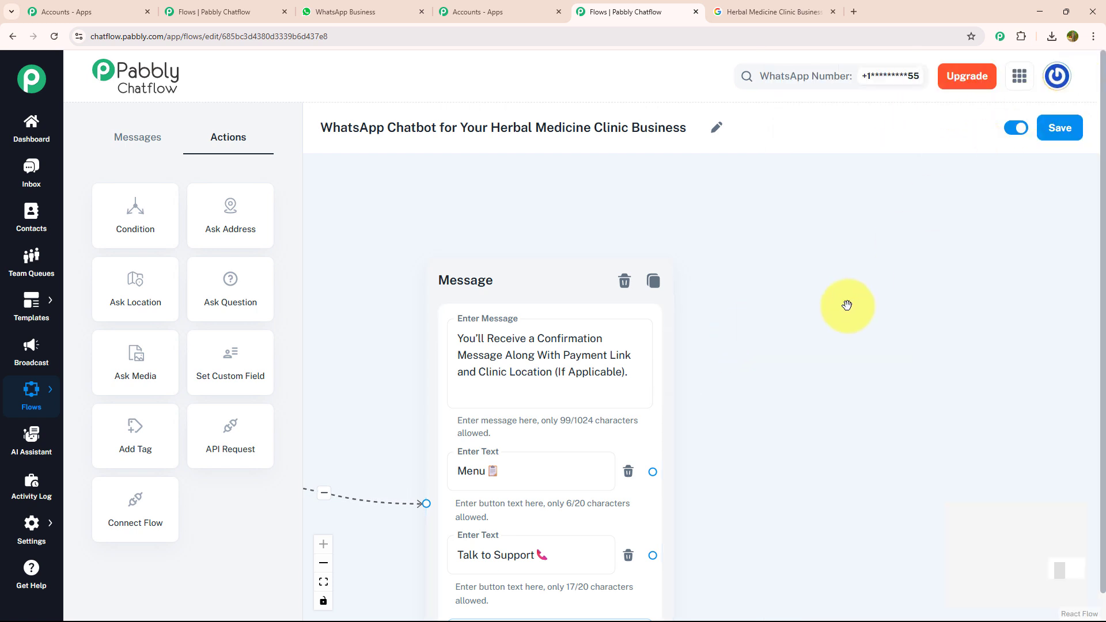
Link the confirmation message's Menu button to the welcome Message block and its Talk to Support button to the support availability message.
scroll(849, 302, "down", 5)
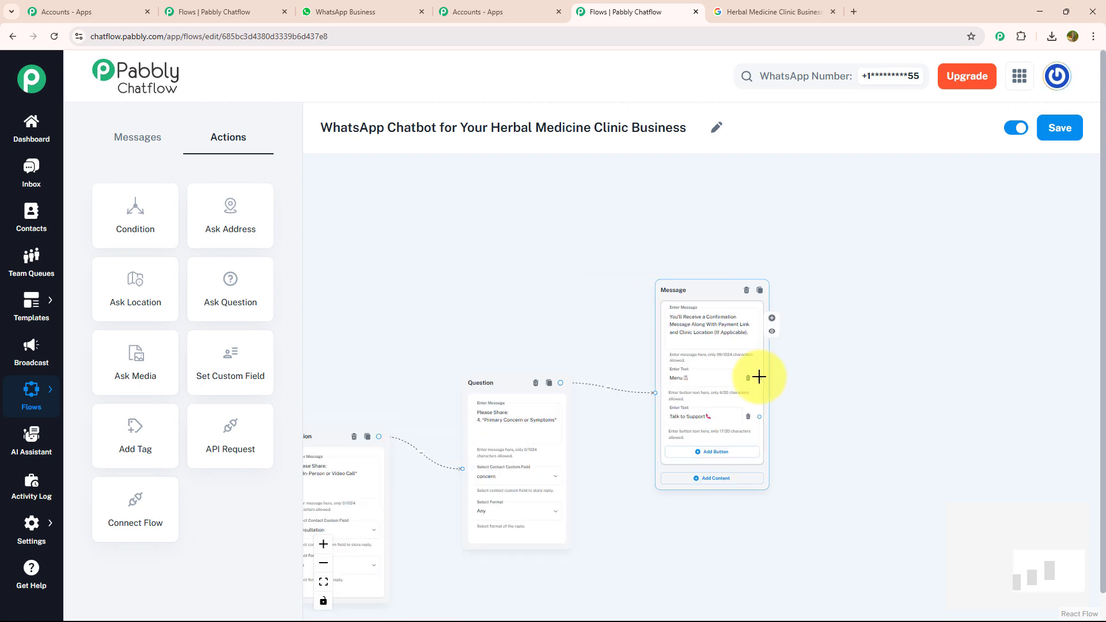
left_click_drag(758, 378, 804, 274)
left_click_drag(735, 341, 501, 292)
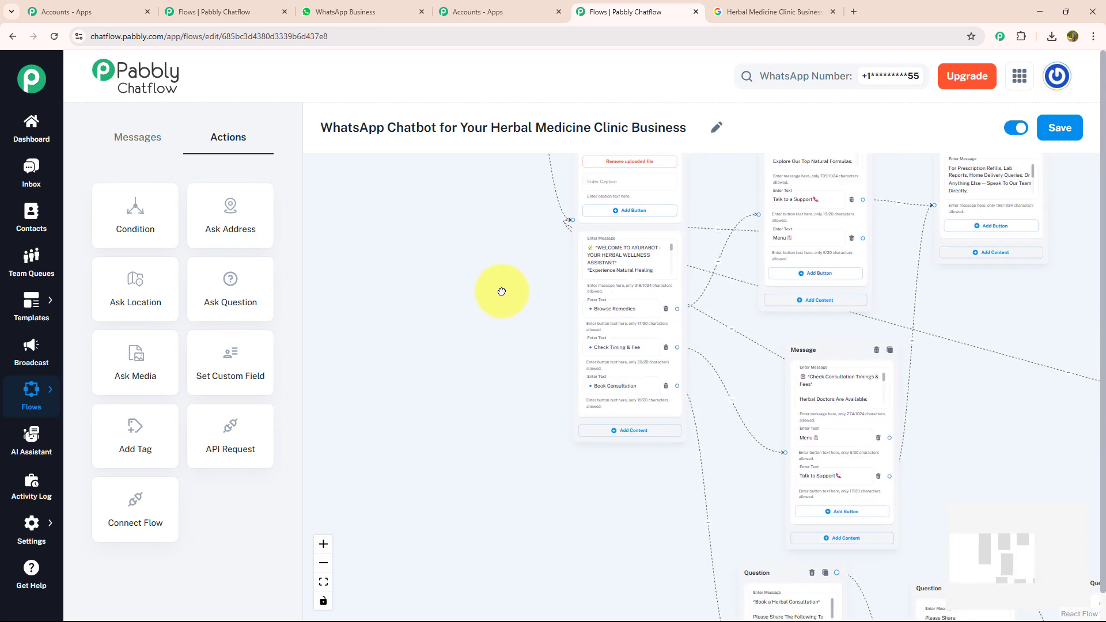
scroll(536, 289, "down", 3)
left_click_drag(987, 298, 484, 300)
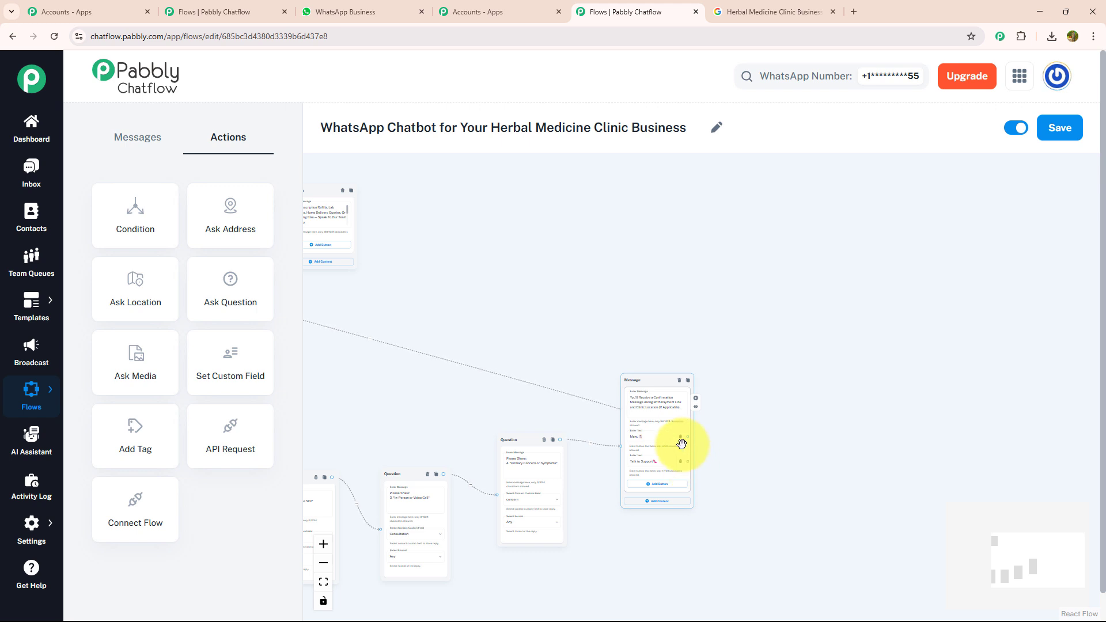
left_click_drag(348, 335, 602, 302)
Look over the whole flow from Flow Start to the confirmation message and save it.
scroll(584, 338, "down", 2)
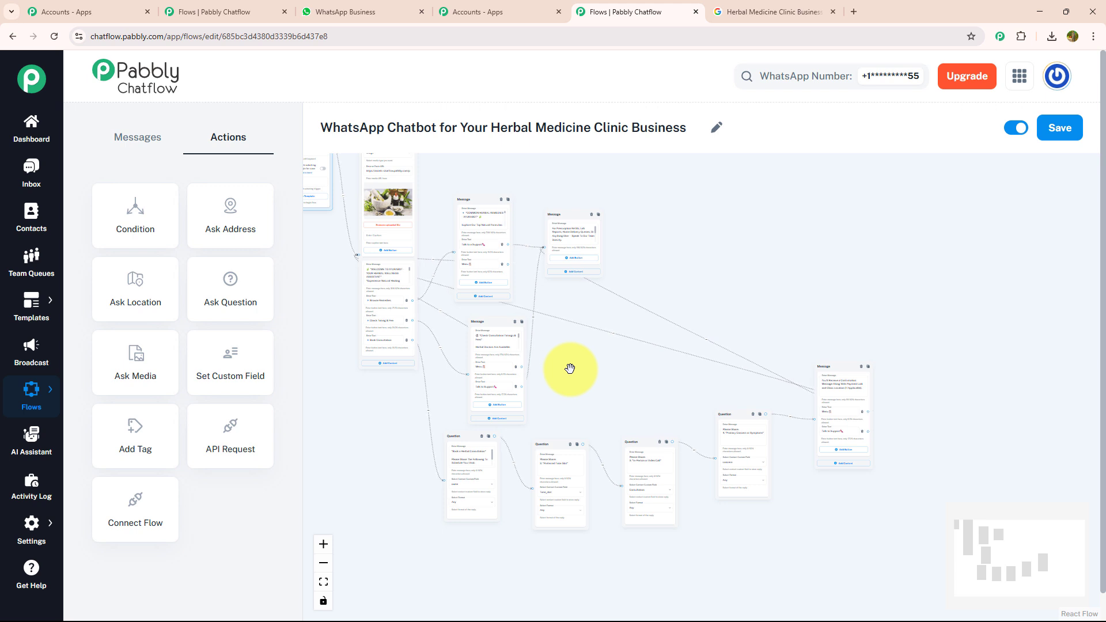
left_click_drag(569, 369, 649, 471)
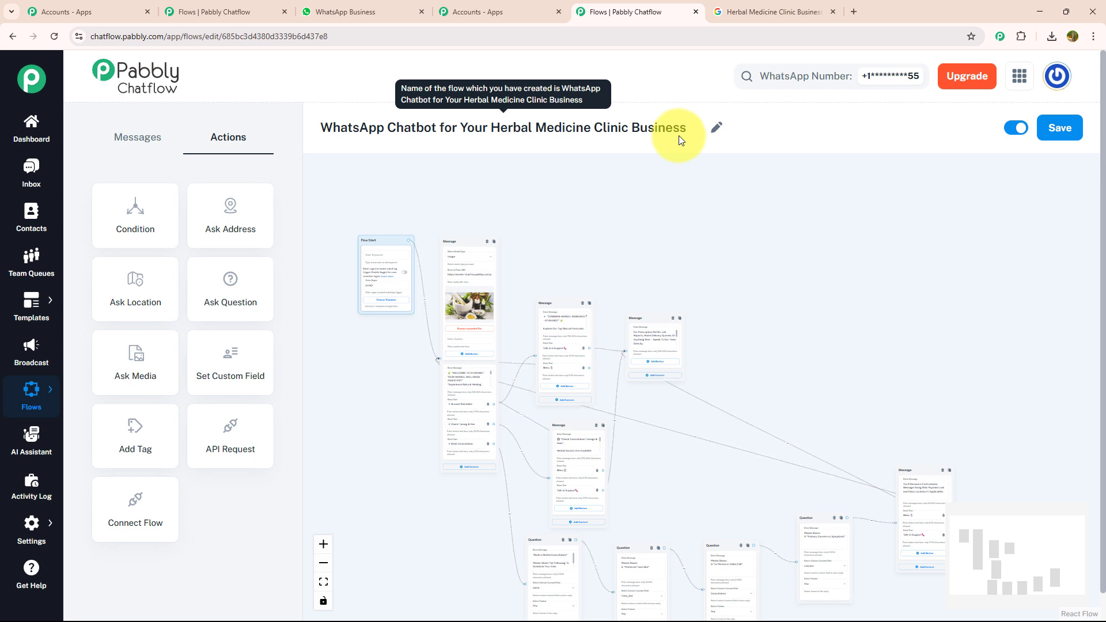
left_click(1044, 129)
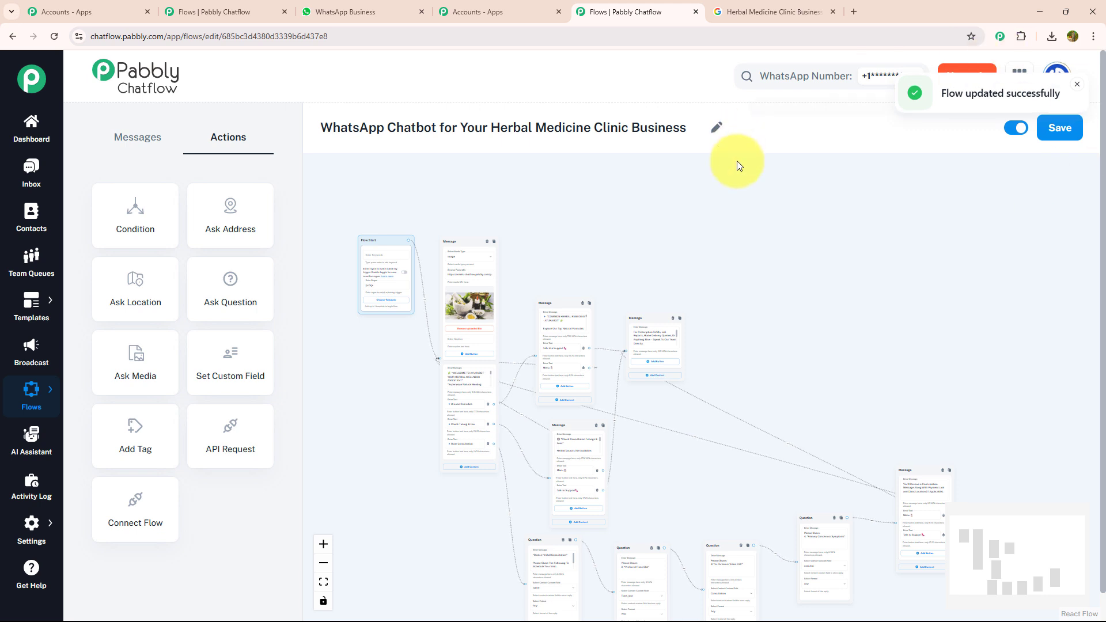